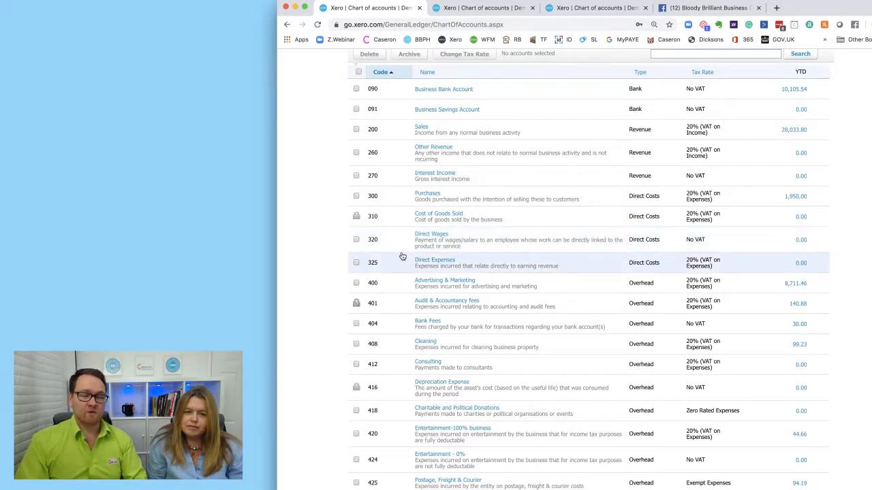
Step: Look through the default chart of accounts, examining the codes, names, types and tax rates from bank accounts to overheads
{"action": "scroll", "coordinate": [400, 259], "scroll_direction": "down", "scroll_amount": 1}
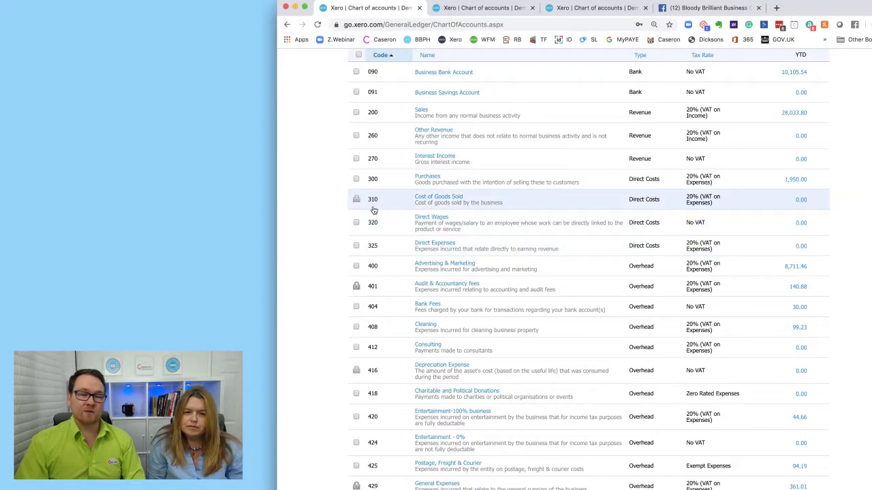
{"action": "scroll", "coordinate": [377, 204], "scroll_direction": "down", "scroll_amount": 5}
{"action": "scroll", "coordinate": [373, 186], "scroll_direction": "down", "scroll_amount": 1}
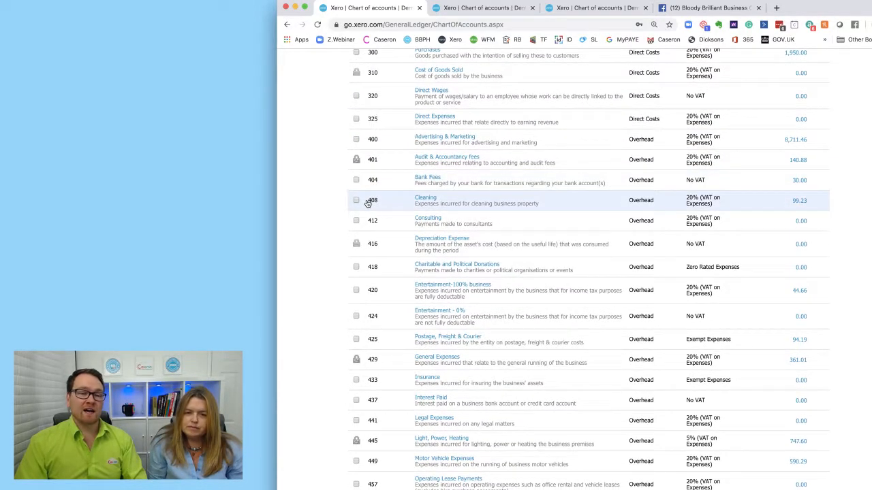
{"action": "scroll", "coordinate": [385, 209], "scroll_direction": "down", "scroll_amount": 1}
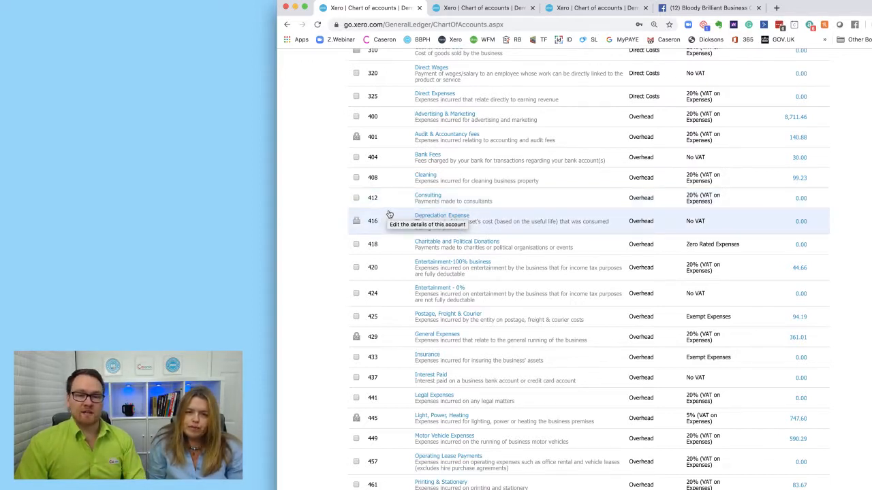
{"action": "scroll", "coordinate": [389, 215], "scroll_direction": "down", "scroll_amount": 2}
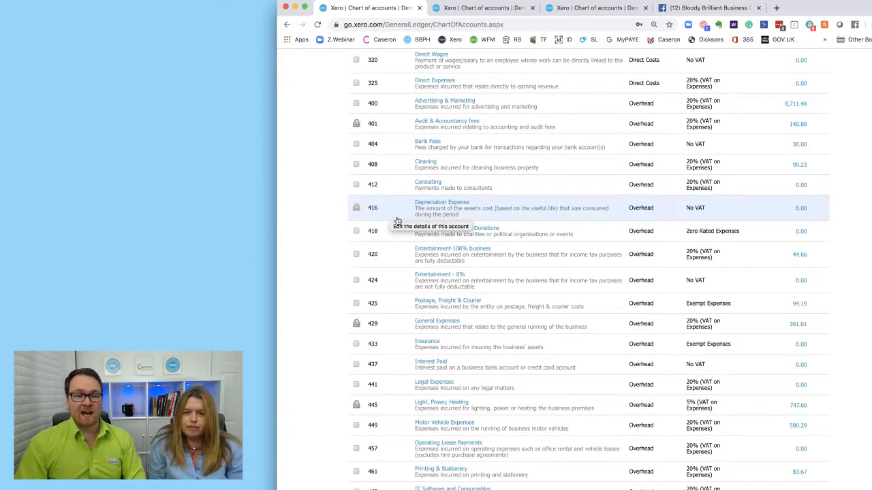
{"action": "scroll", "coordinate": [395, 222], "scroll_direction": "down", "scroll_amount": 1}
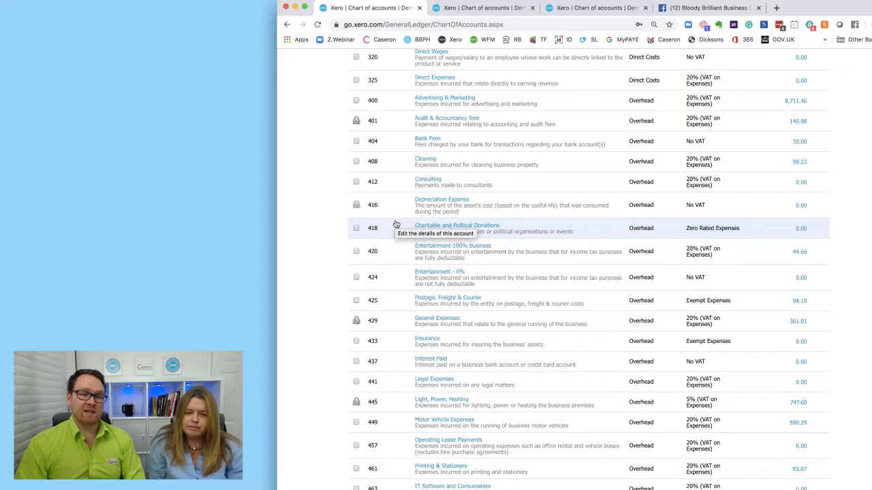
{"action": "scroll", "coordinate": [395, 223], "scroll_direction": "down", "scroll_amount": 1}
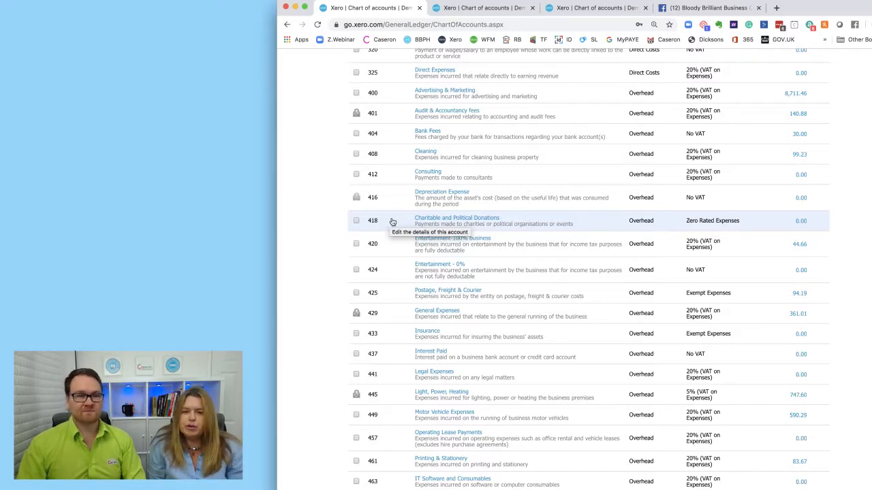
{"action": "scroll", "coordinate": [393, 222], "scroll_direction": "up", "scroll_amount": 5}
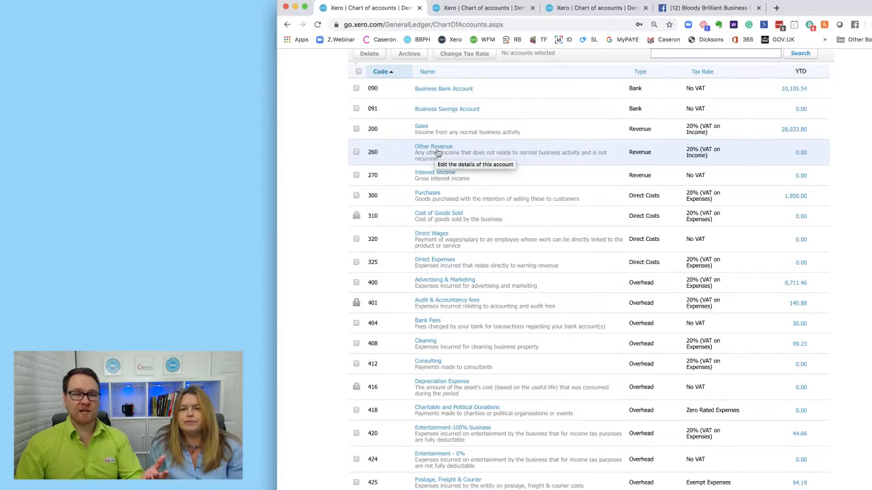
{"action": "scroll", "coordinate": [481, 178], "scroll_direction": "down", "scroll_amount": 2}
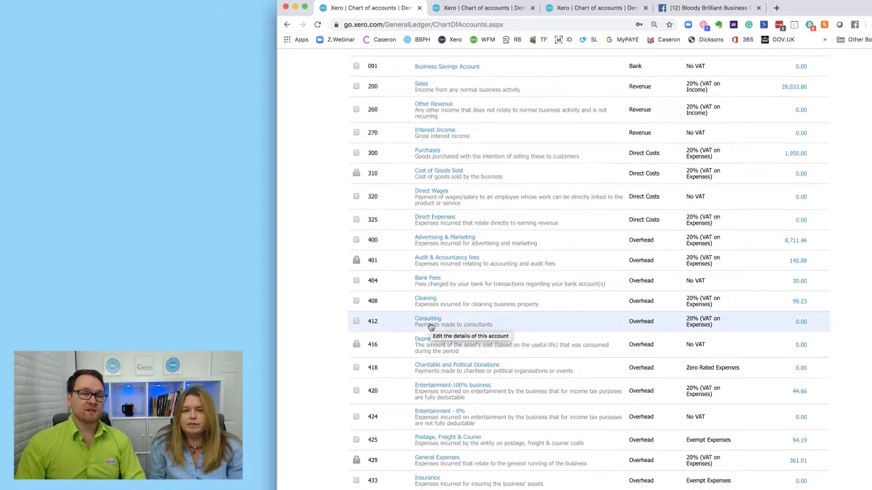
{"action": "scroll", "coordinate": [436, 328], "scroll_direction": "up", "scroll_amount": 1}
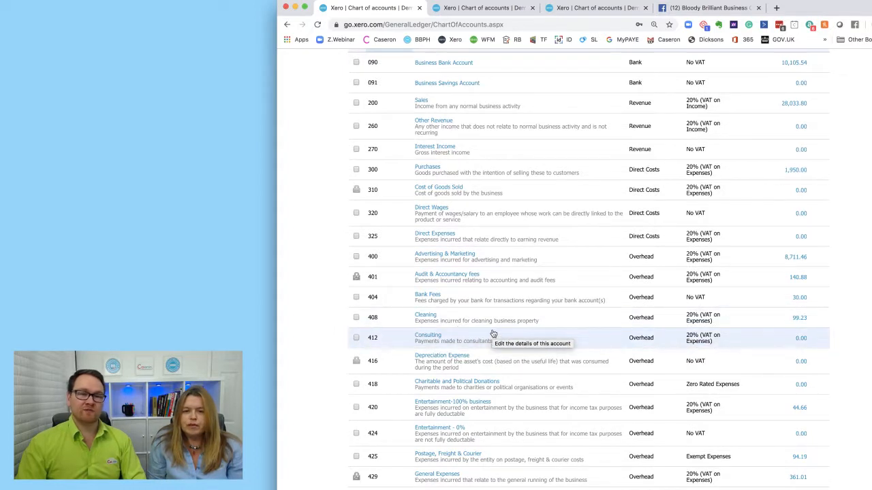
{"action": "scroll", "coordinate": [494, 333], "scroll_direction": "up", "scroll_amount": 1}
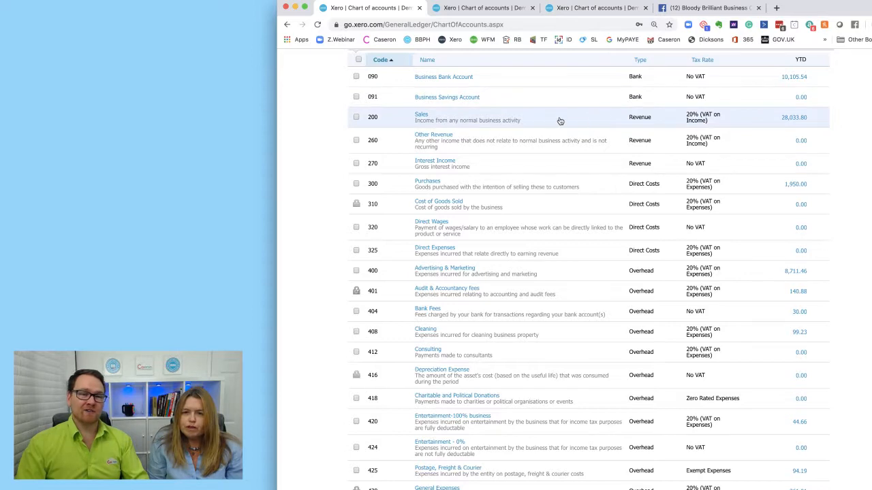
{"action": "scroll", "coordinate": [383, 111], "scroll_direction": "up", "scroll_amount": 3}
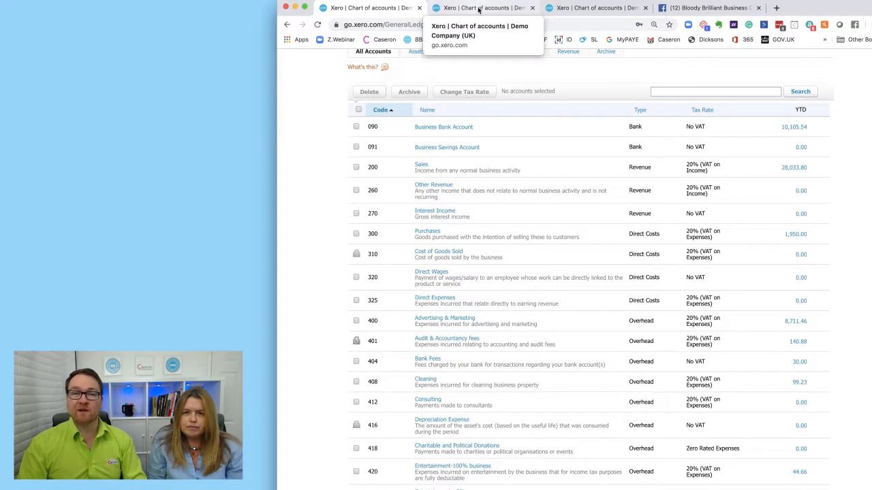
Step: In the chart of accounts filtered for "enter", rename account 420 as "Entertainment - Staff" and save it
{"action": "left_click", "coordinate": [479, 10]}
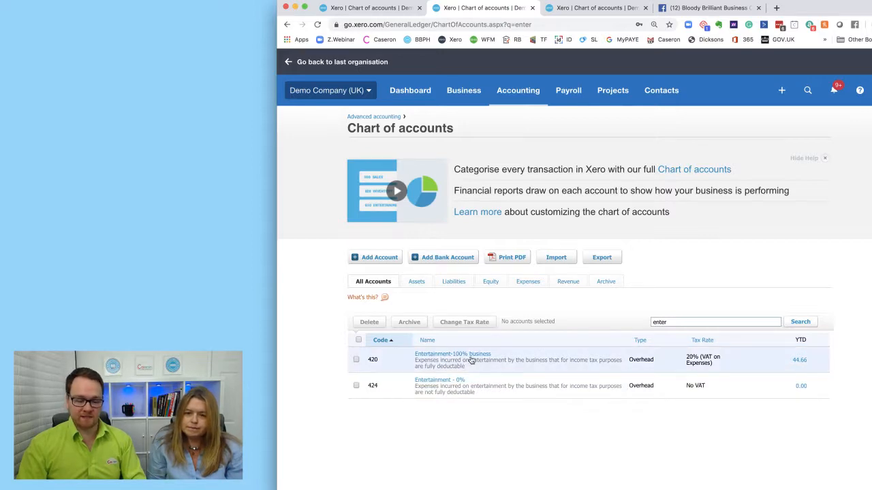
{"action": "key", "text": "super+equal"}
{"action": "key", "text": "super+equal"}
{"action": "key", "text": "super+equal"}
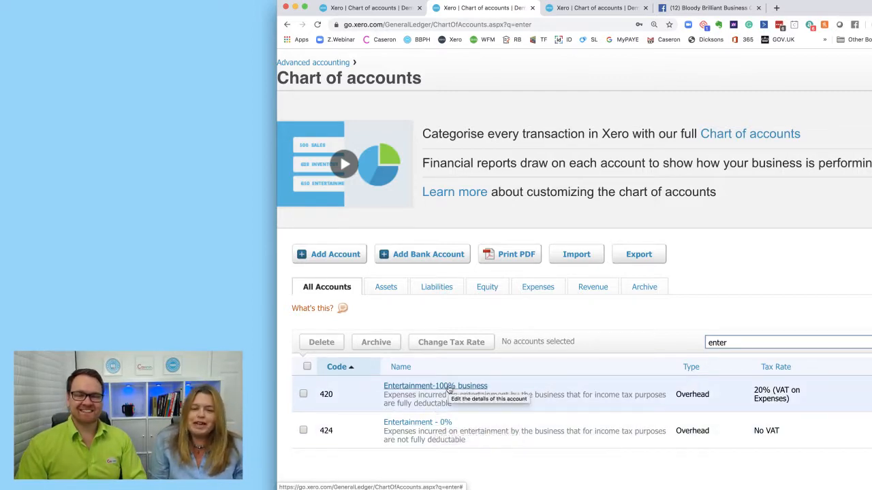
{"action": "left_click", "coordinate": [450, 385]}
{"action": "left_click_drag", "start_coordinate": [469, 243], "coordinate": [408, 238]}
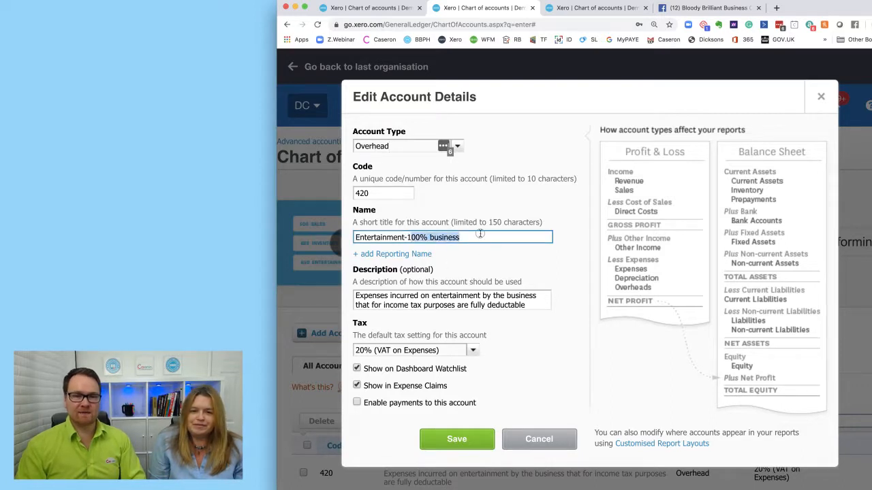
{"action": "left_click_drag", "start_coordinate": [480, 234], "coordinate": [265, 226]}
{"action": "left_click", "coordinate": [408, 238]}
{"action": "left_click_drag", "start_coordinate": [406, 238], "coordinate": [468, 240]}
{"action": "key", "text": "BackSpace"}
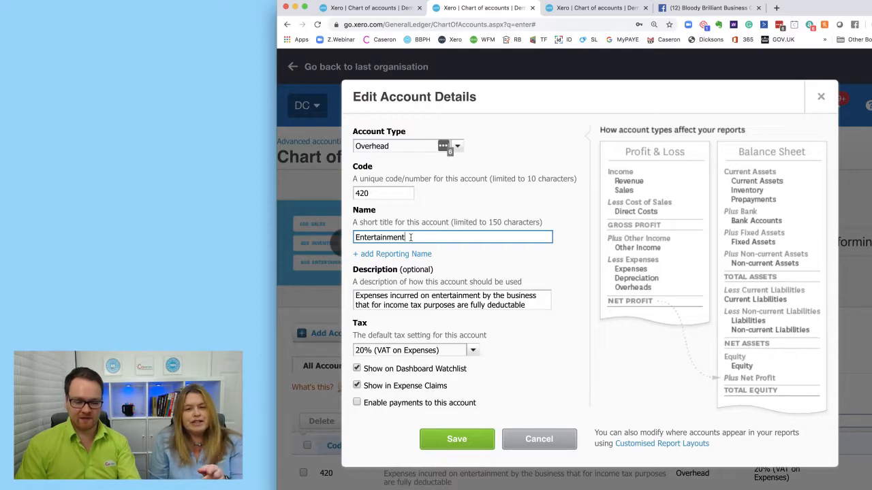
{"action": "type", "text": "- Staff"}
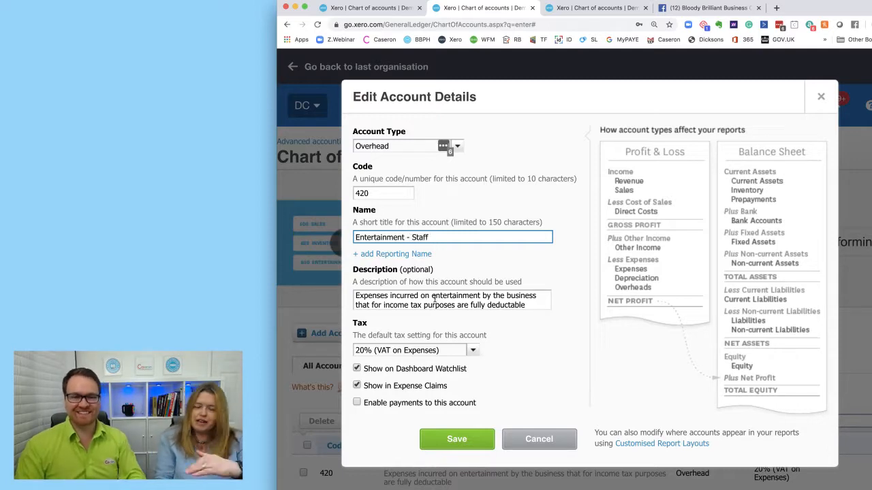
{"action": "left_click", "coordinate": [458, 437]}
Step: Rename account 424 as "Entertainment - Business" and save it
{"action": "scroll", "coordinate": [436, 409], "scroll_direction": "down", "scroll_amount": 2}
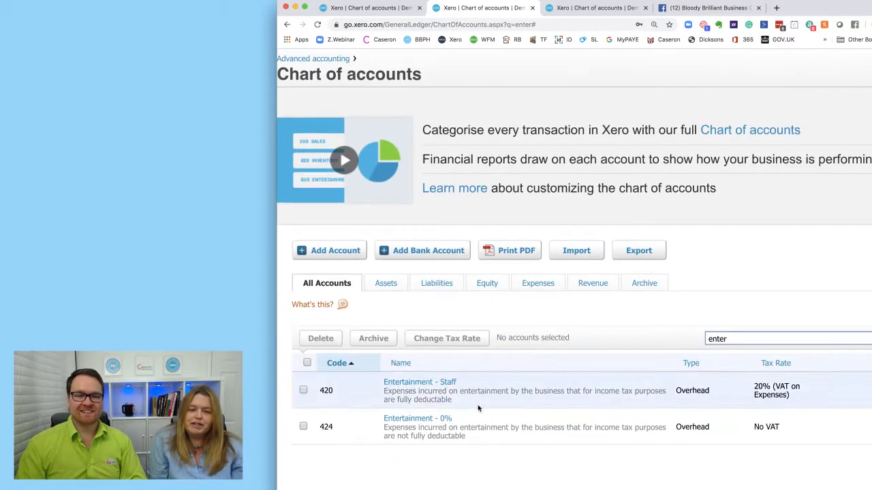
{"action": "left_click", "coordinate": [422, 426]}
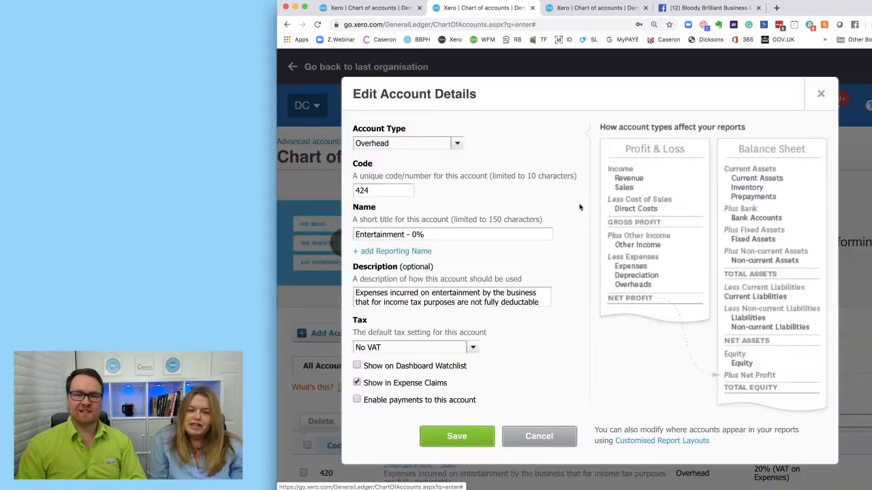
{"action": "left_click_drag", "start_coordinate": [427, 234], "coordinate": [487, 239]}
{"action": "key", "text": "BackSpace"}
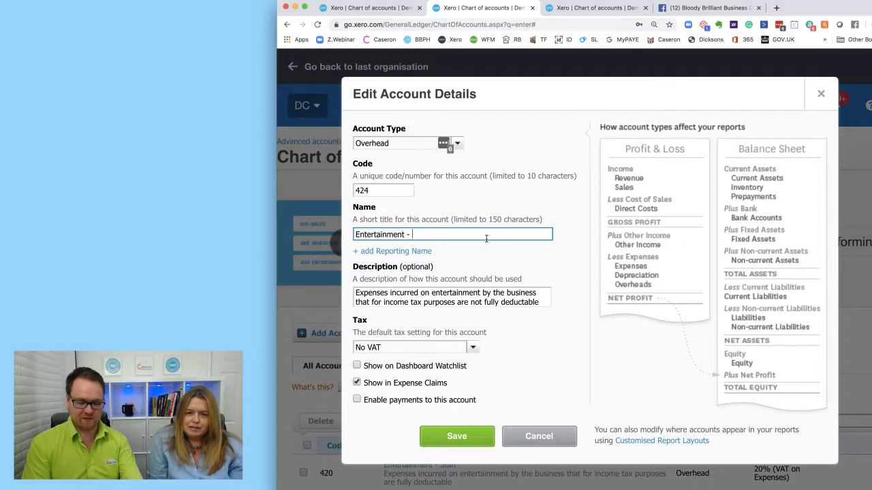
{"action": "type", "text": "Business"}
{"action": "left_click", "coordinate": [455, 437]}
{"action": "scroll", "coordinate": [626, 274], "scroll_direction": "down", "scroll_amount": 2}
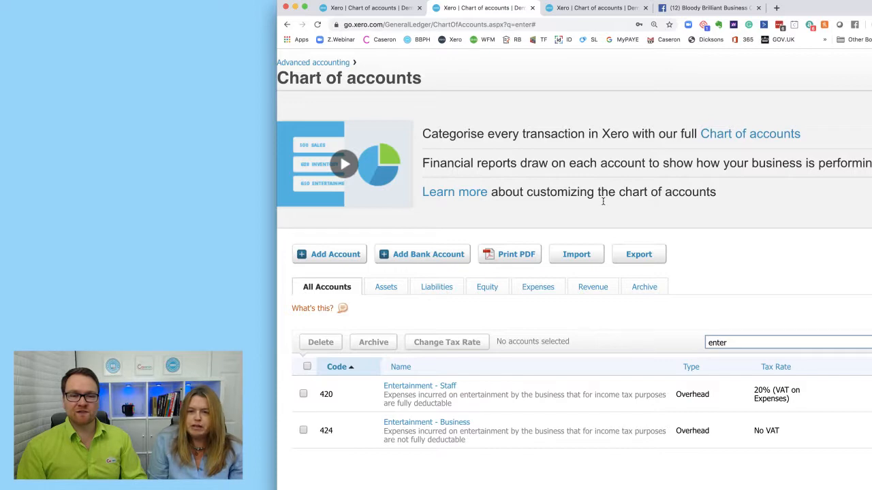
Step: In the chart of accounts filtered for "office", rename fixed asset account 710 as "Office Equipment - Asset" and save it
{"action": "left_click", "coordinate": [568, 10]}
{"action": "scroll", "coordinate": [625, 146], "scroll_direction": "down", "scroll_amount": 4}
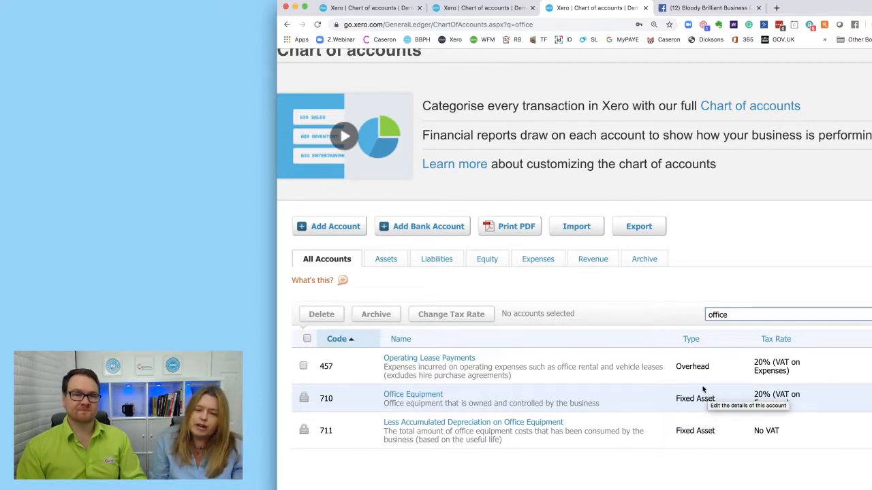
{"action": "left_click", "coordinate": [439, 399]}
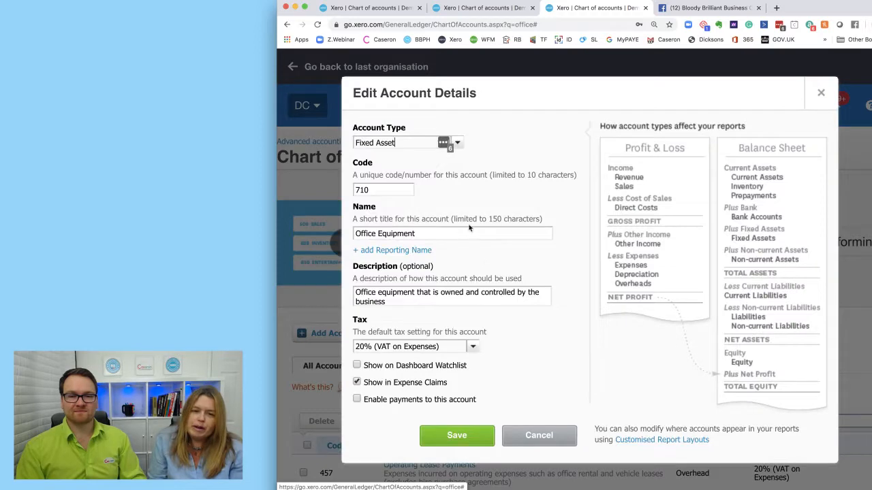
{"action": "type", "text": "- Asse"}
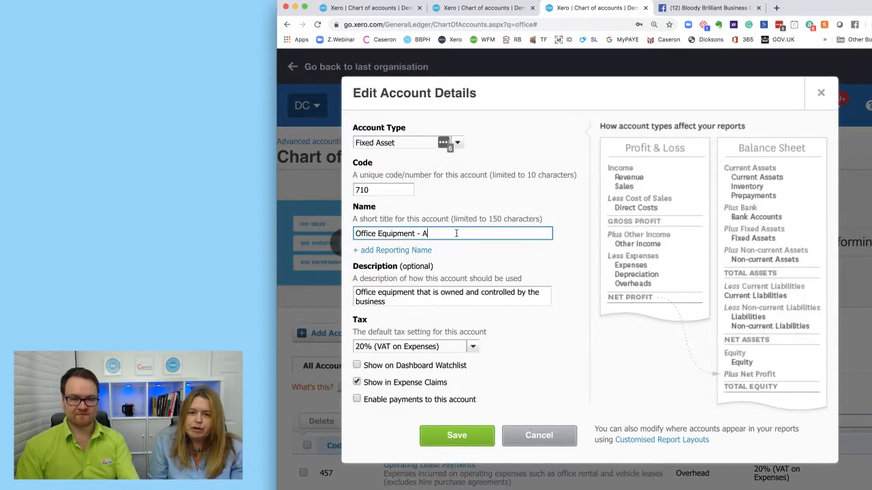
{"action": "type", "text": "t"}
{"action": "left_click", "coordinate": [453, 434]}
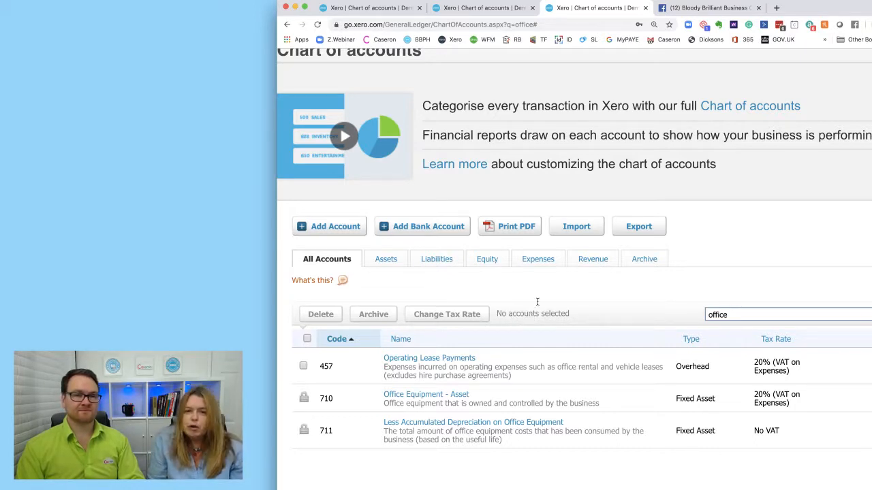
Step: Return to the full chart of accounts and examine the overhead accounts and the gaps between their codes
{"action": "left_click", "coordinate": [376, 7]}
{"action": "scroll", "coordinate": [574, 301], "scroll_direction": "down", "scroll_amount": 7}
{"action": "scroll", "coordinate": [575, 303], "scroll_direction": "up", "scroll_amount": 1}
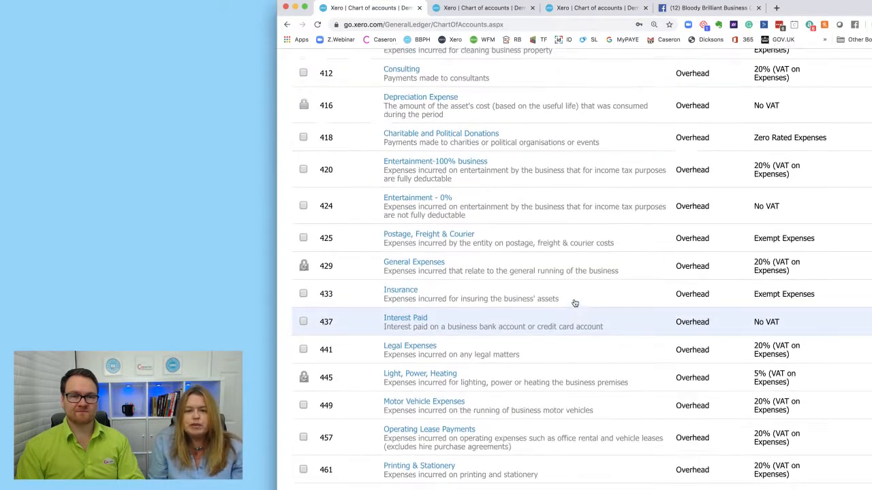
{"action": "scroll", "coordinate": [575, 303], "scroll_direction": "up", "scroll_amount": 1}
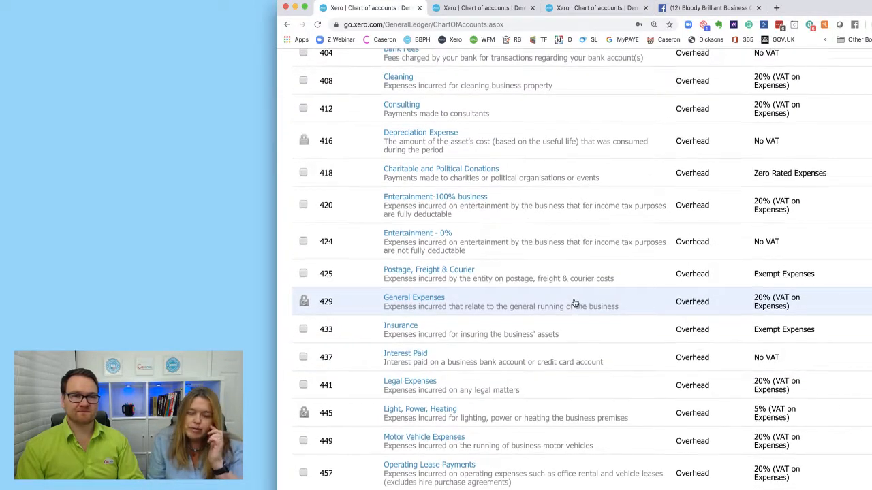
{"action": "scroll", "coordinate": [574, 304], "scroll_direction": "up", "scroll_amount": 1}
{"action": "scroll", "coordinate": [573, 303], "scroll_direction": "up", "scroll_amount": 3}
{"action": "scroll", "coordinate": [573, 303], "scroll_direction": "down", "scroll_amount": 8}
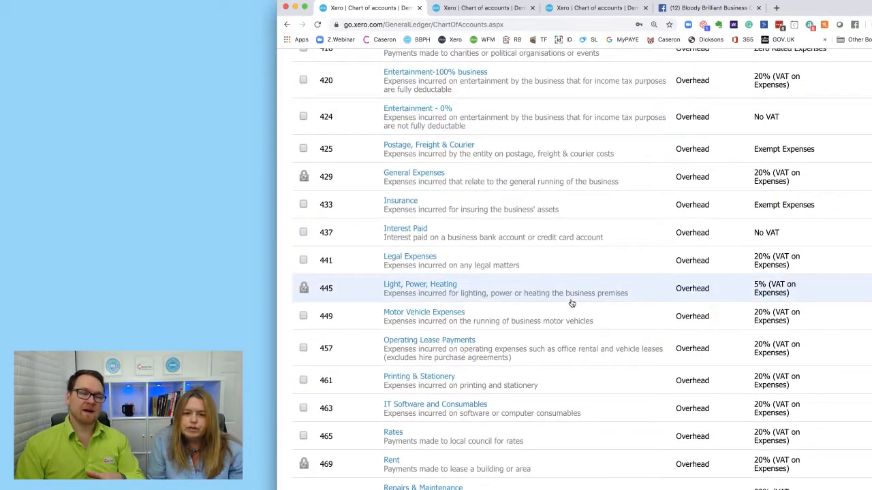
{"action": "scroll", "coordinate": [572, 304], "scroll_direction": "up", "scroll_amount": 10}
{"action": "scroll", "coordinate": [572, 307], "scroll_direction": "down", "scroll_amount": 5}
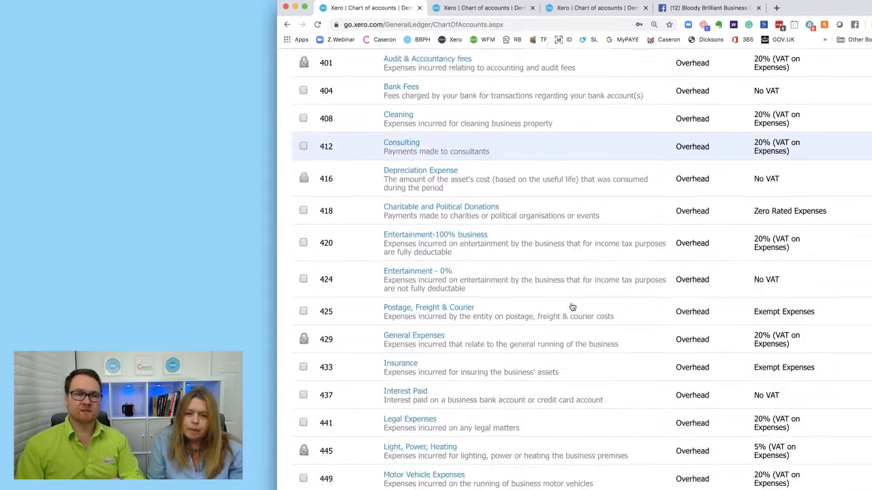
{"action": "scroll", "coordinate": [572, 307], "scroll_direction": "down", "scroll_amount": 6}
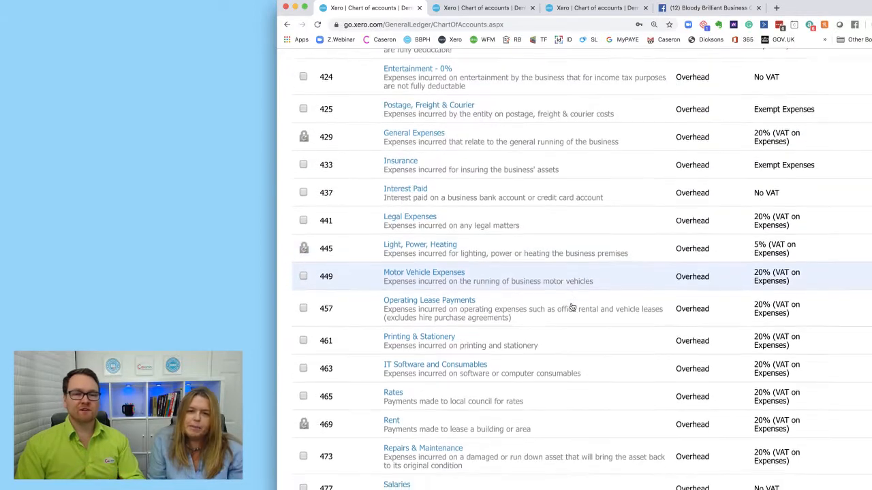
{"action": "scroll", "coordinate": [568, 304], "scroll_direction": "down", "scroll_amount": 1}
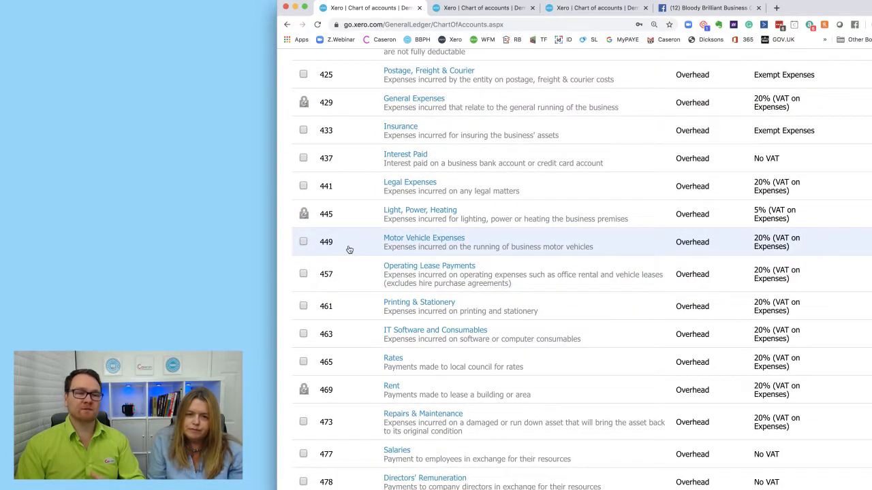
{"action": "scroll", "coordinate": [353, 254], "scroll_direction": "down", "scroll_amount": 1}
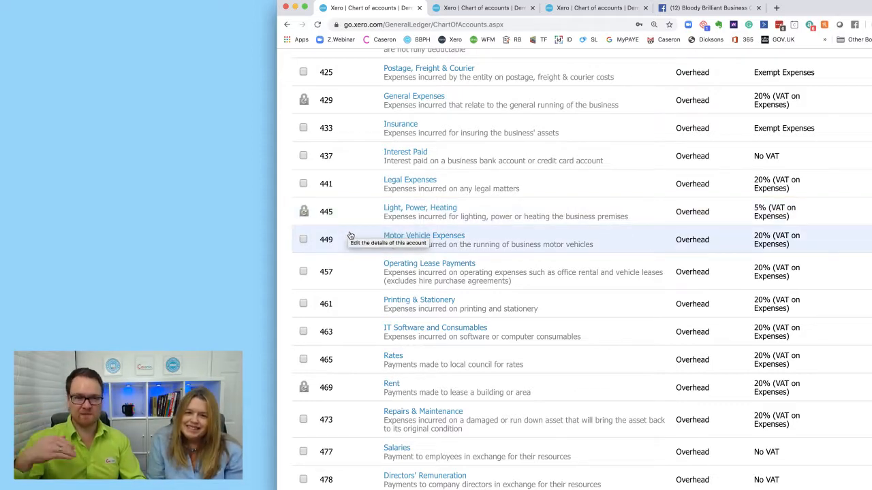
{"action": "scroll", "coordinate": [350, 235], "scroll_direction": "down", "scroll_amount": 3}
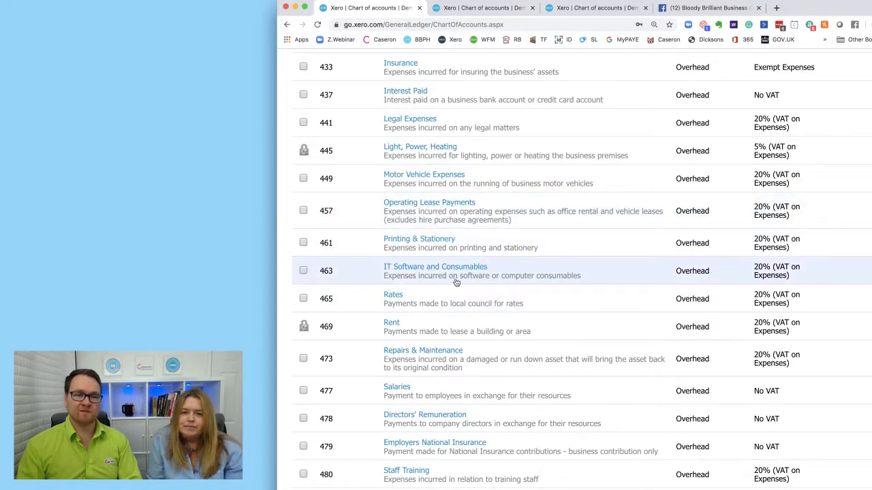
Step: Start adding a new account to the chart of accounts and give it the code 462
{"action": "scroll", "coordinate": [476, 254], "scroll_direction": "up", "scroll_amount": 1}
{"action": "scroll", "coordinate": [477, 255], "scroll_direction": "up", "scroll_amount": 15}
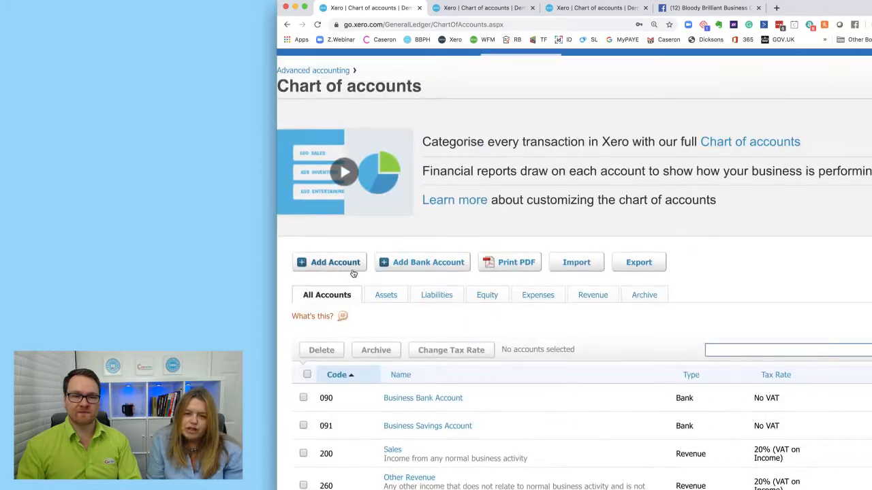
{"action": "left_click", "coordinate": [331, 294]}
{"action": "left_click", "coordinate": [391, 193]}
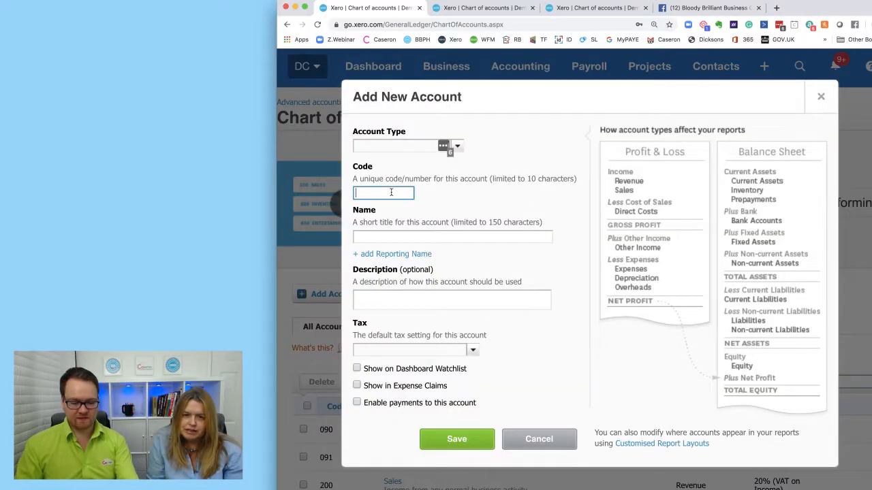
{"action": "type", "text": "462"}
Step: Review the available account types and set the new account's type to Overhead
{"action": "left_click", "coordinate": [444, 146]}
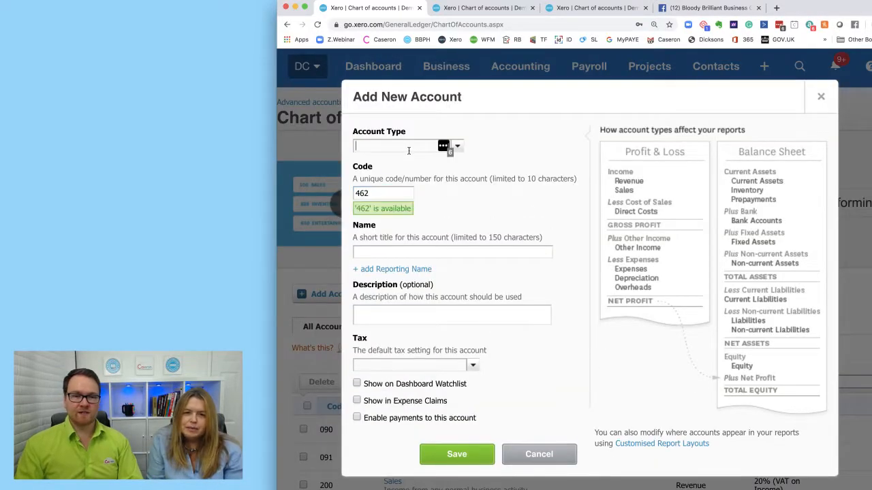
{"action": "left_click", "coordinate": [458, 147]}
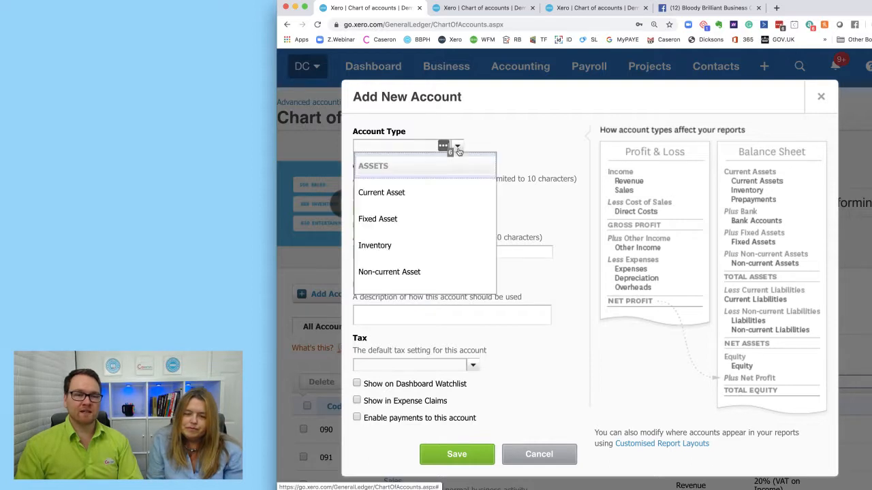
{"action": "scroll", "coordinate": [475, 211], "scroll_direction": "down", "scroll_amount": 1}
{"action": "scroll", "coordinate": [474, 213], "scroll_direction": "down", "scroll_amount": 5}
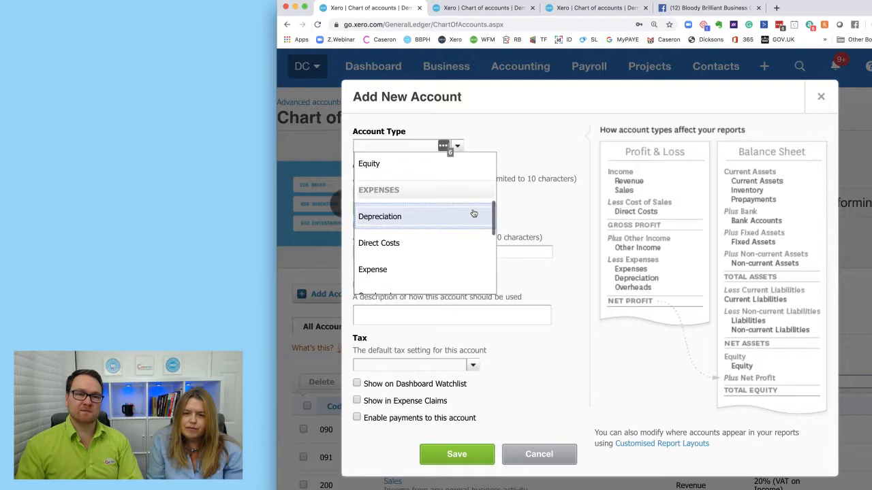
{"action": "scroll", "coordinate": [473, 214], "scroll_direction": "down", "scroll_amount": 4}
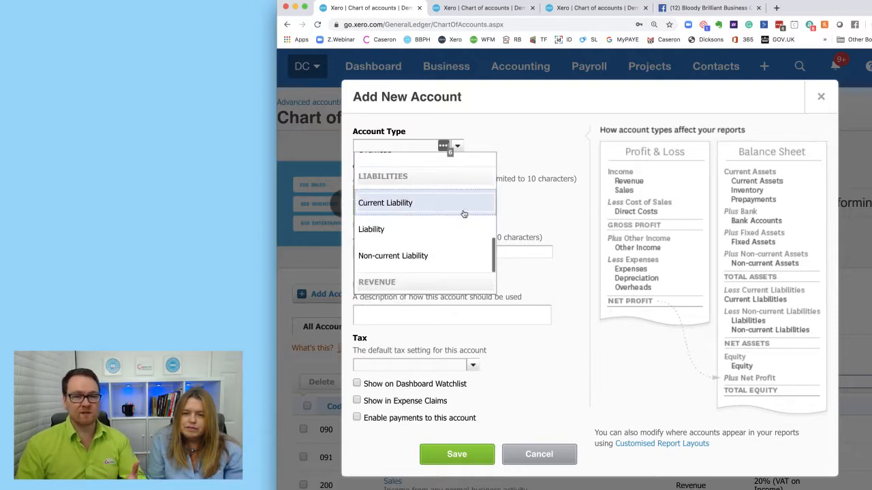
{"action": "scroll", "coordinate": [462, 214], "scroll_direction": "down", "scroll_amount": 3}
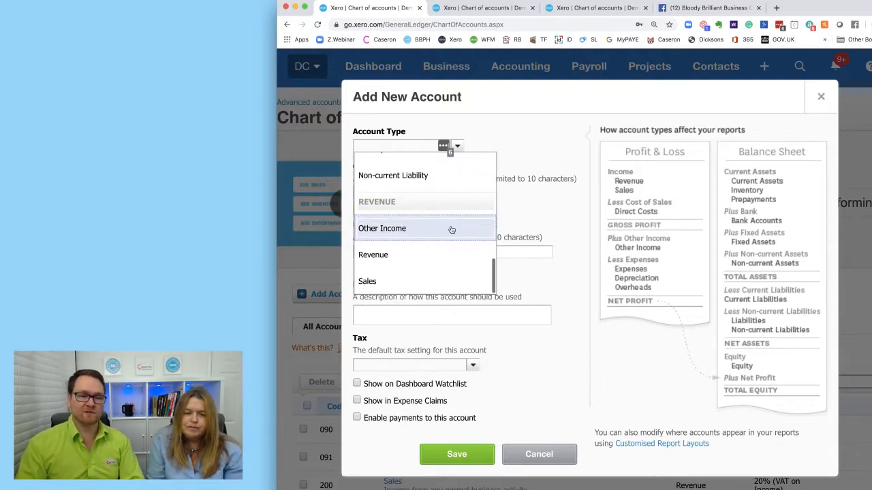
{"action": "scroll", "coordinate": [451, 230], "scroll_direction": "up", "scroll_amount": 7}
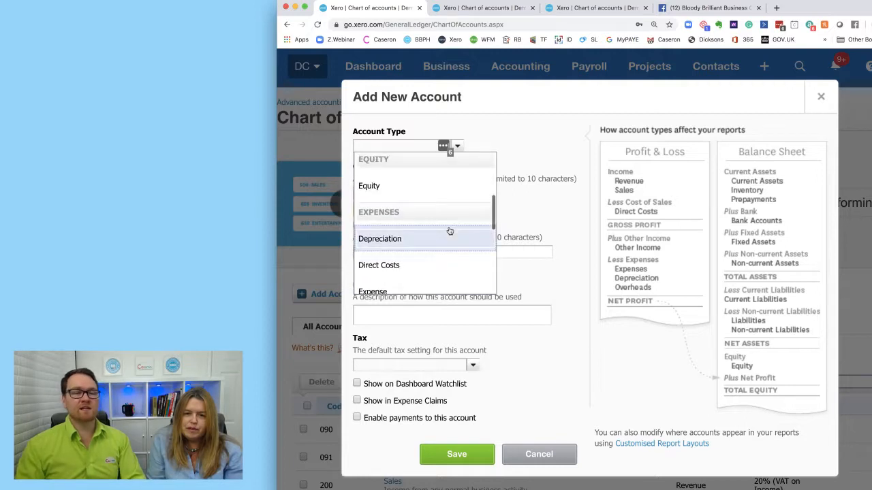
{"action": "scroll", "coordinate": [450, 231], "scroll_direction": "up", "scroll_amount": 5}
{"action": "scroll", "coordinate": [449, 232], "scroll_direction": "down", "scroll_amount": 3}
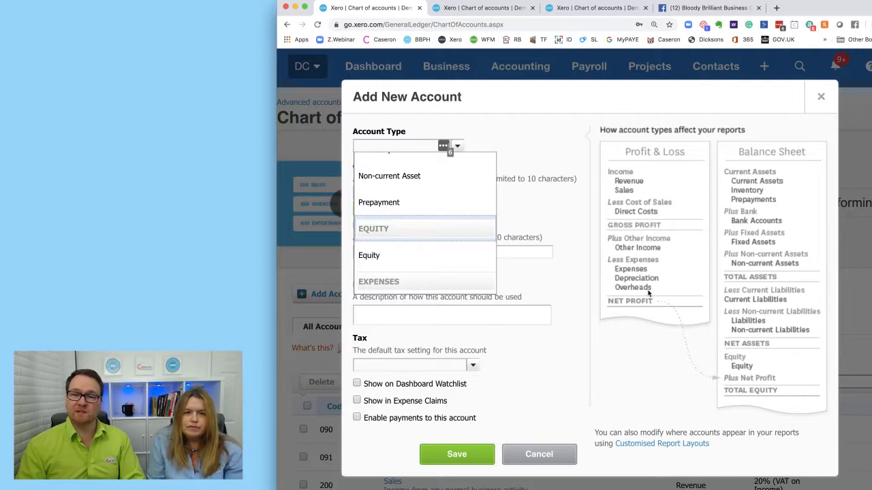
{"action": "scroll", "coordinate": [422, 225], "scroll_direction": "down", "scroll_amount": 3}
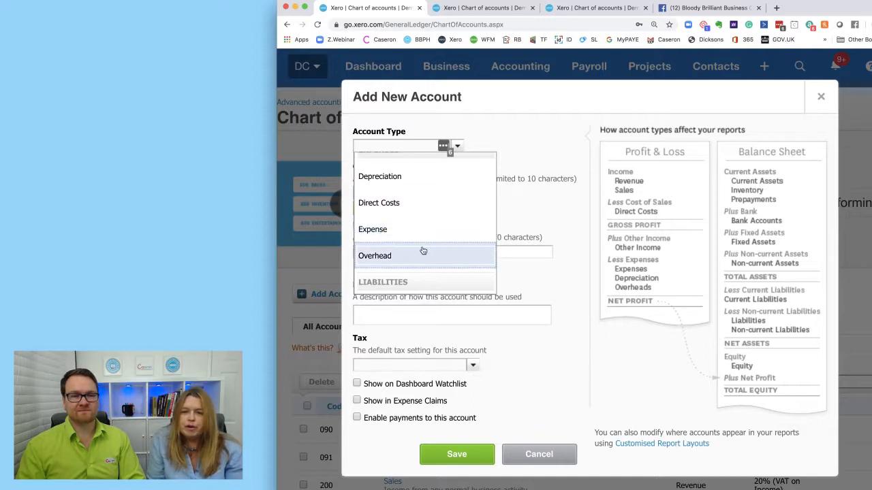
{"action": "scroll", "coordinate": [419, 256], "scroll_direction": "down", "scroll_amount": 5}
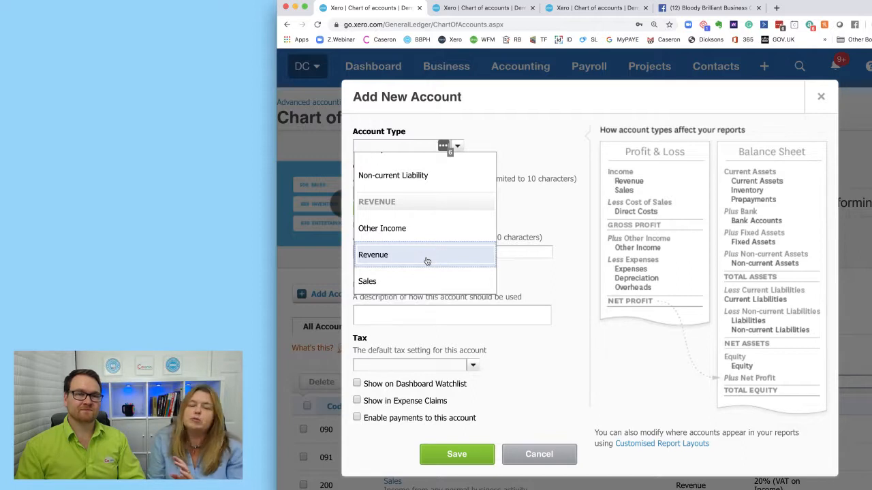
{"action": "scroll", "coordinate": [429, 261], "scroll_direction": "up", "scroll_amount": 5}
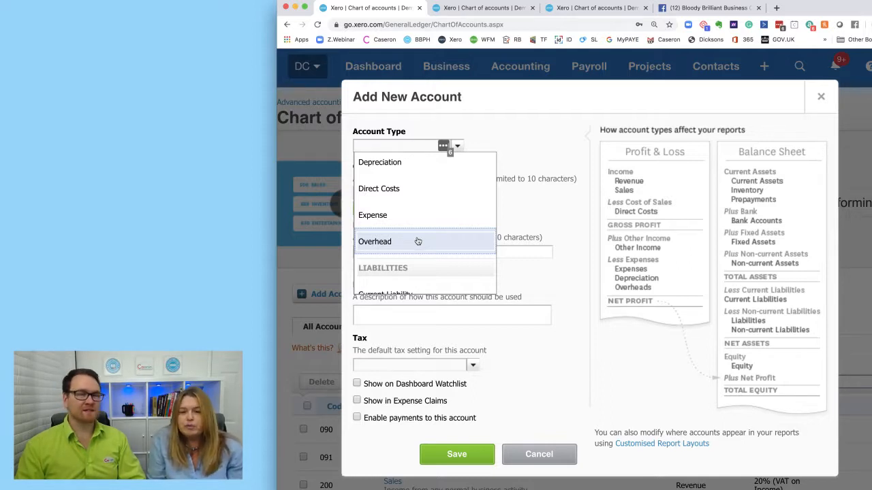
{"action": "left_click", "coordinate": [417, 241]}
Step: Name the new overhead account "Office Equipment - Expense"
{"action": "left_click", "coordinate": [457, 251]}
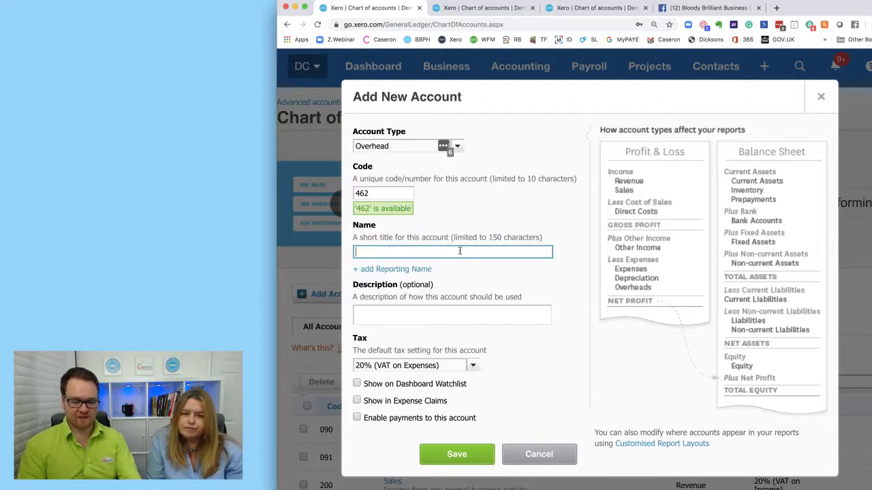
{"action": "type", "text": "Office Equipment"}
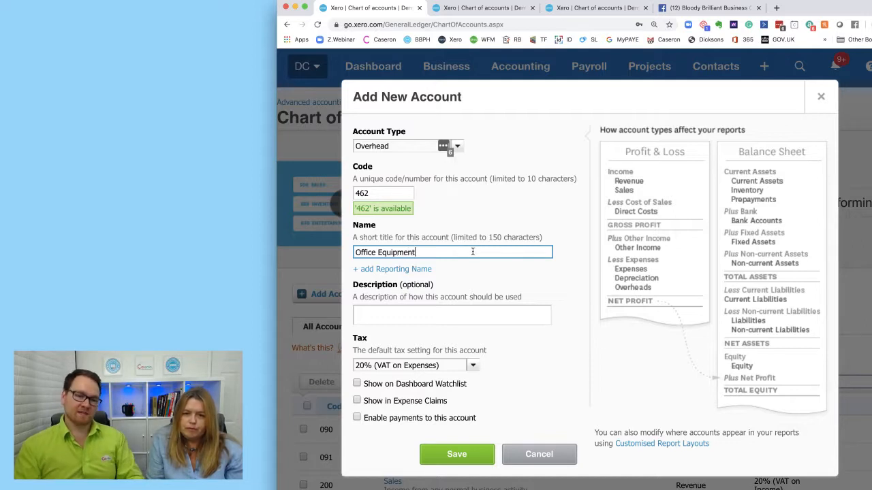
{"action": "scroll", "coordinate": [475, 257], "scroll_direction": "down", "scroll_amount": 2}
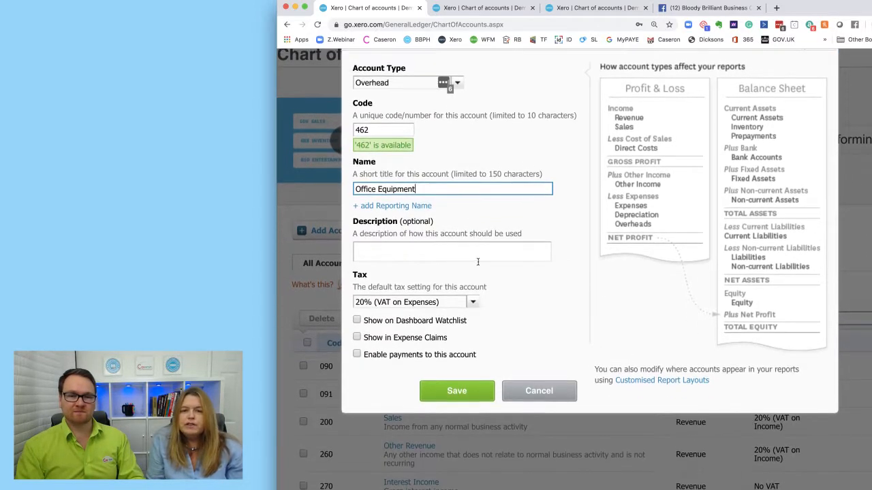
{"action": "scroll", "coordinate": [478, 264], "scroll_direction": "up", "scroll_amount": 1}
{"action": "type", "text": "- "}
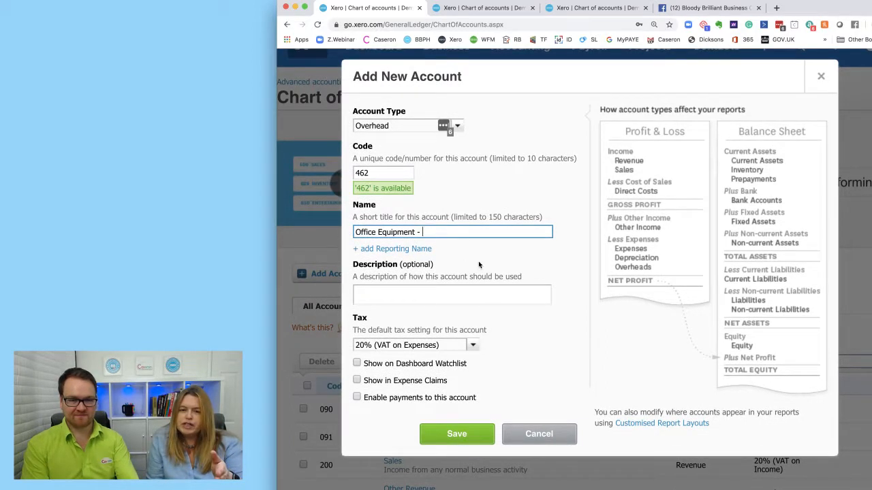
{"action": "type", "text": "P&L"}
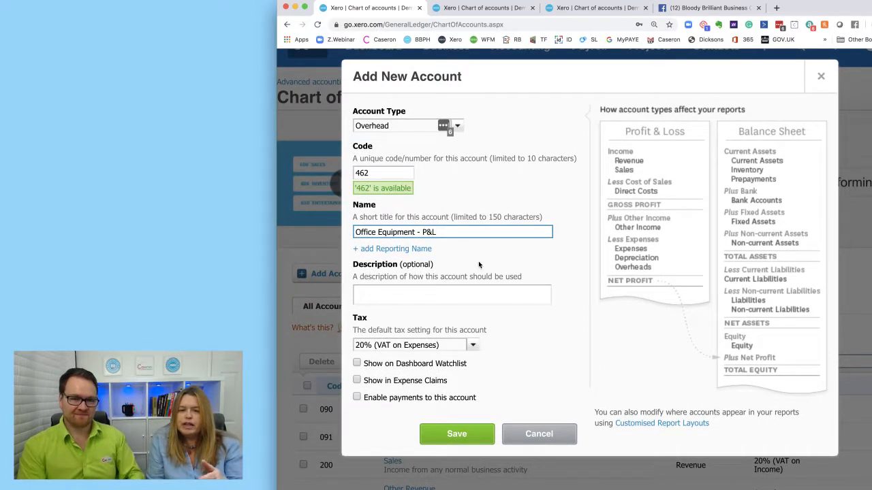
{"action": "key", "text": "BackSpace"}
{"action": "key", "text": "BackSpace"}
{"action": "key", "text": "BackSpace"}
{"action": "type", "text": "E"}
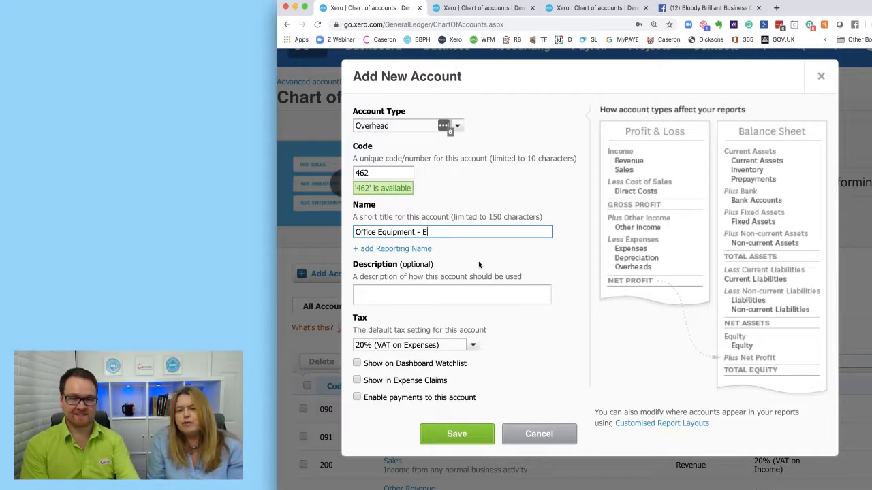
{"action": "type", "text": "xpense"}
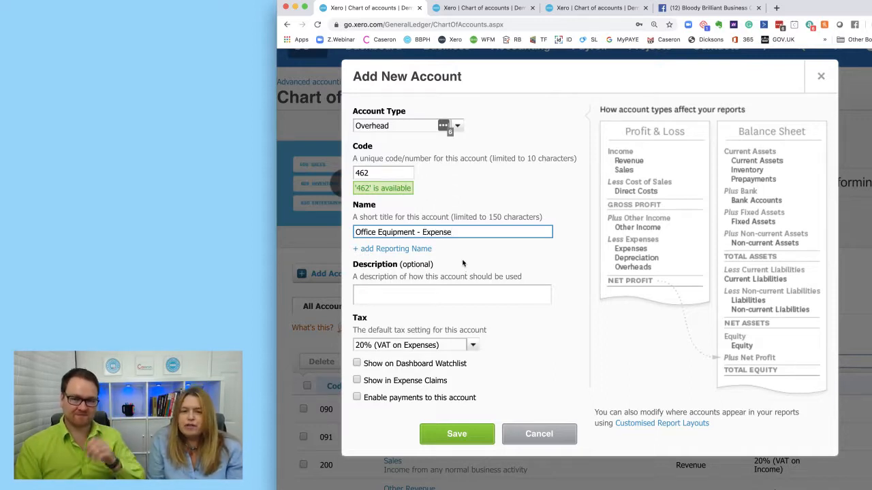
Step: Enter the description "Small office equipment under the value of £100" for the new account and save it
{"action": "scroll", "coordinate": [477, 267], "scroll_direction": "up", "scroll_amount": 1}
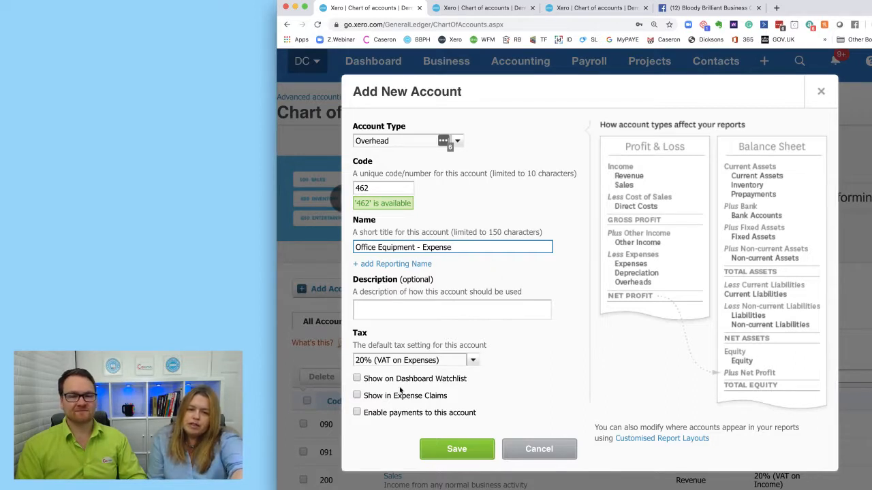
{"action": "left_click", "coordinate": [405, 310]}
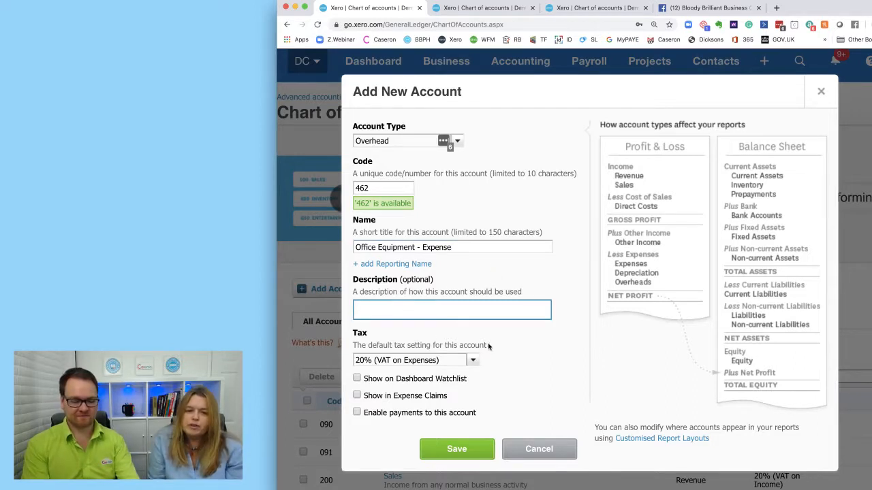
{"action": "type", "text": "Small office e"}
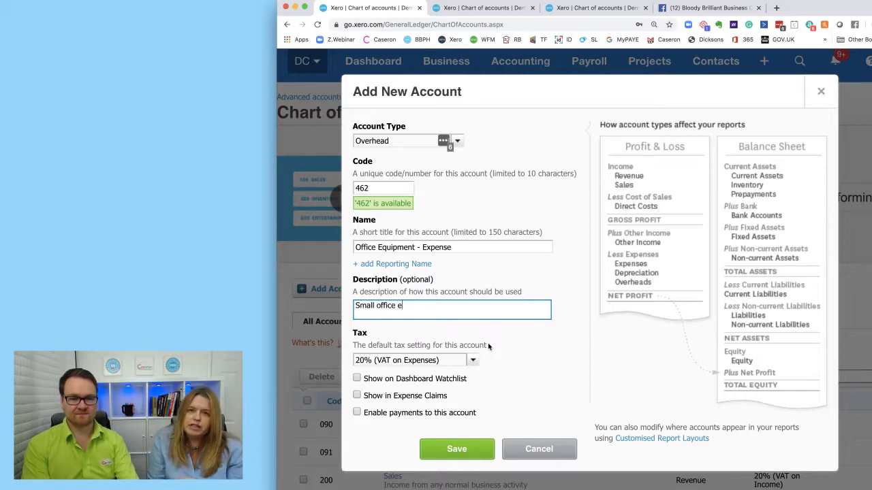
{"action": "type", "text": "quipment under the a"}
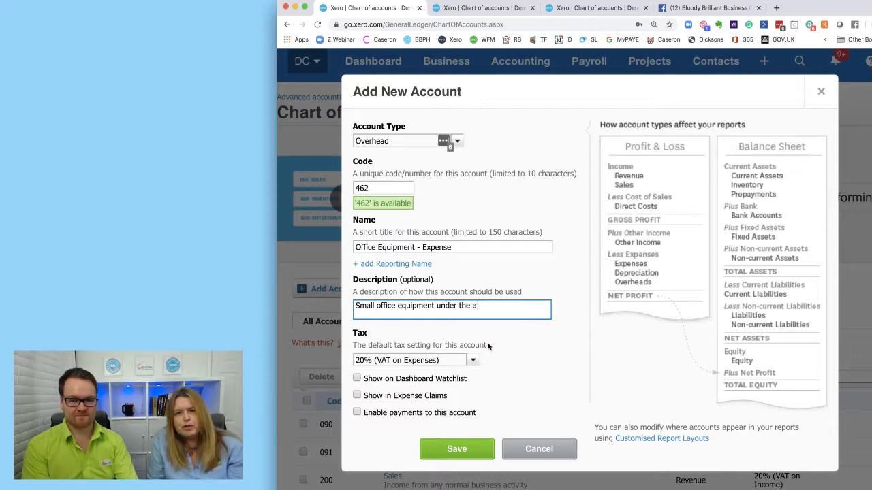
{"action": "key", "text": "BackSpace"}
{"action": "type", "text": "vat"}
{"action": "key", "text": "BackSpace"}
{"action": "type", "text": "lue of £100"}
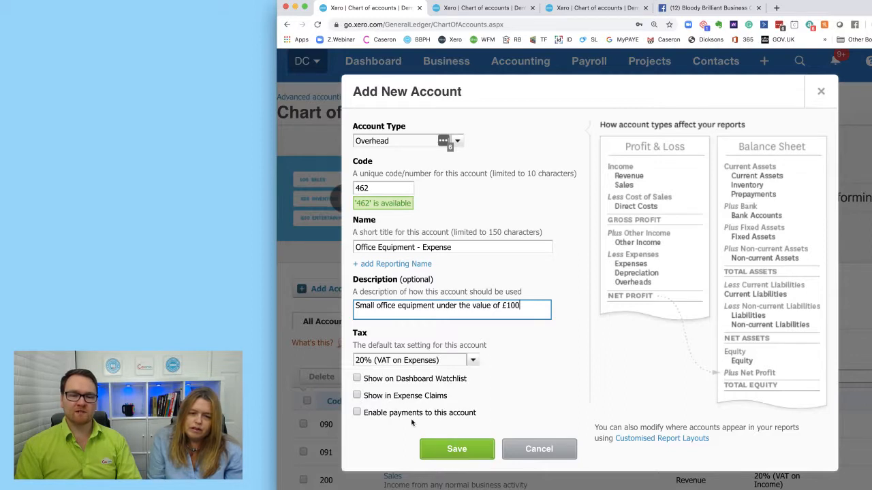
{"action": "left_click", "coordinate": [436, 450]}
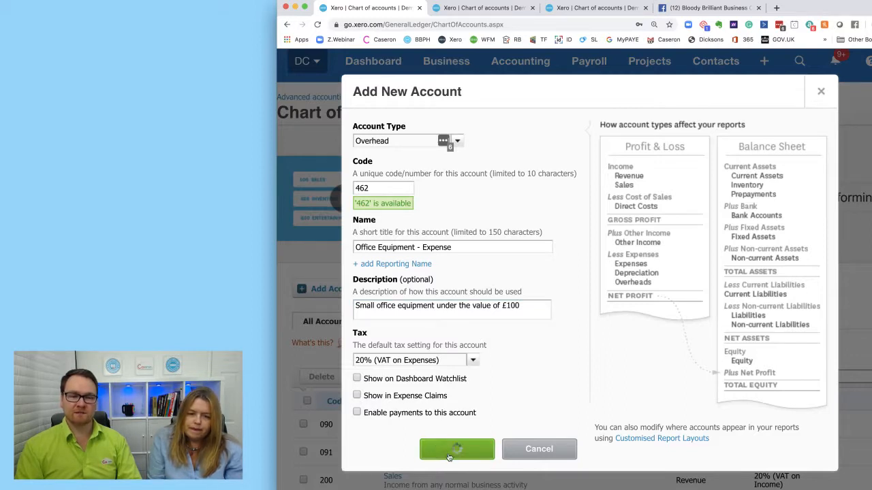
Step: Examine the overhead accounts in the full list, including the new account 462 and the codes around it
{"action": "scroll", "coordinate": [517, 283], "scroll_direction": "down", "scroll_amount": 10}
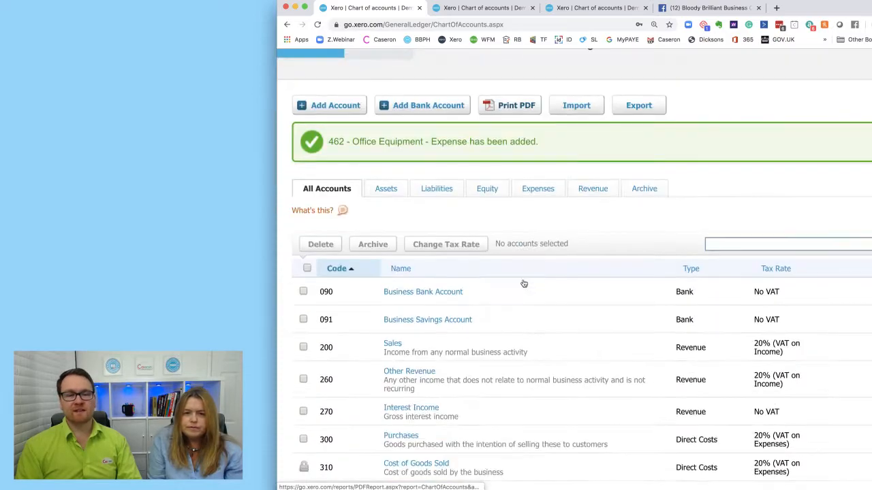
{"action": "scroll", "coordinate": [518, 282], "scroll_direction": "down", "scroll_amount": 5}
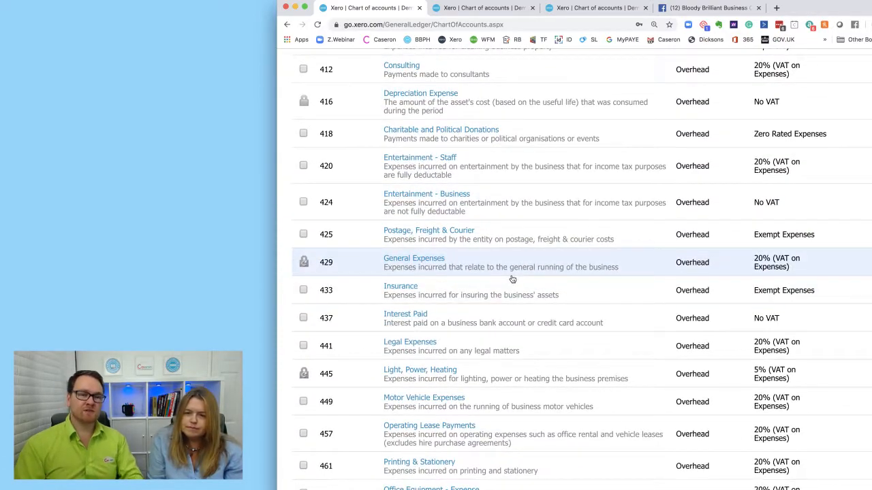
{"action": "scroll", "coordinate": [512, 279], "scroll_direction": "up", "scroll_amount": 1}
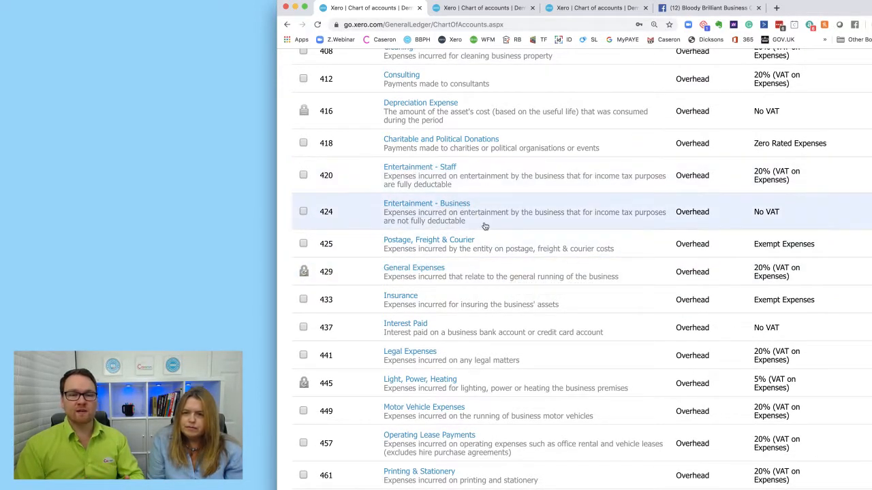
{"action": "scroll", "coordinate": [481, 227], "scroll_direction": "down", "scroll_amount": 1}
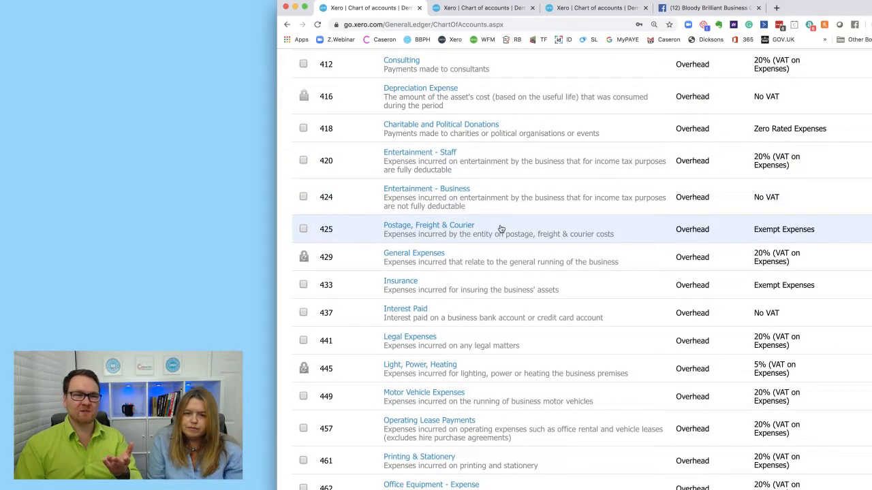
{"action": "scroll", "coordinate": [501, 228], "scroll_direction": "down", "scroll_amount": 3}
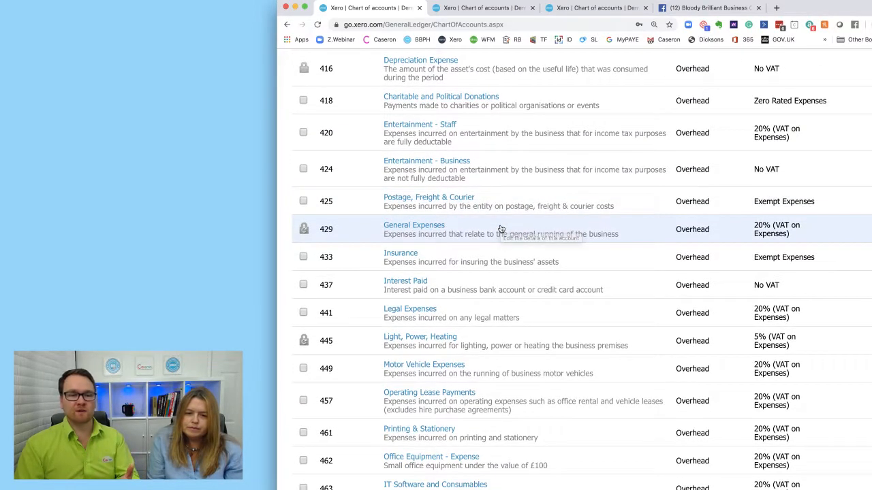
{"action": "scroll", "coordinate": [501, 229], "scroll_direction": "down", "scroll_amount": 1}
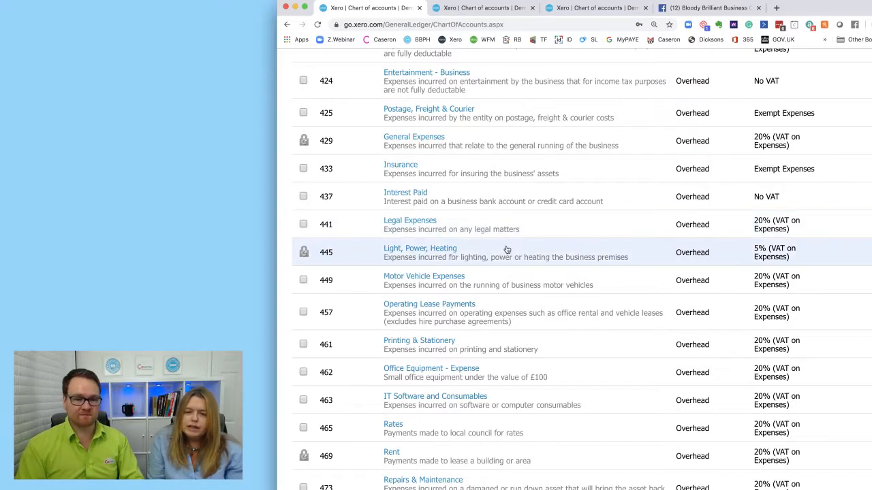
{"action": "scroll", "coordinate": [508, 247], "scroll_direction": "down", "scroll_amount": 1}
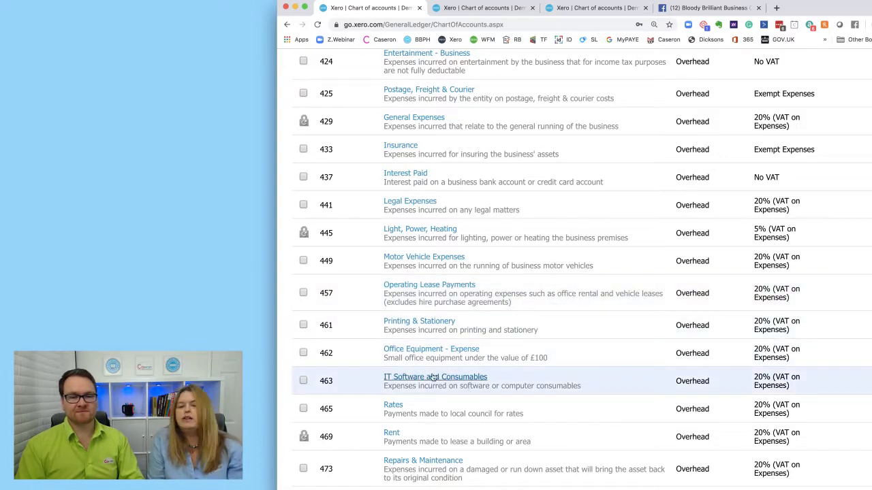
{"action": "scroll", "coordinate": [476, 379], "scroll_direction": "down", "scroll_amount": 1}
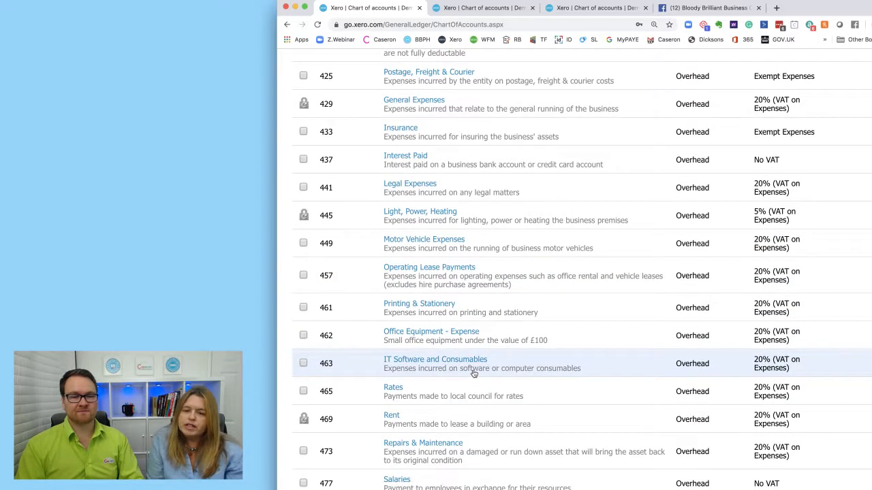
{"action": "scroll", "coordinate": [474, 373], "scroll_direction": "down", "scroll_amount": 1}
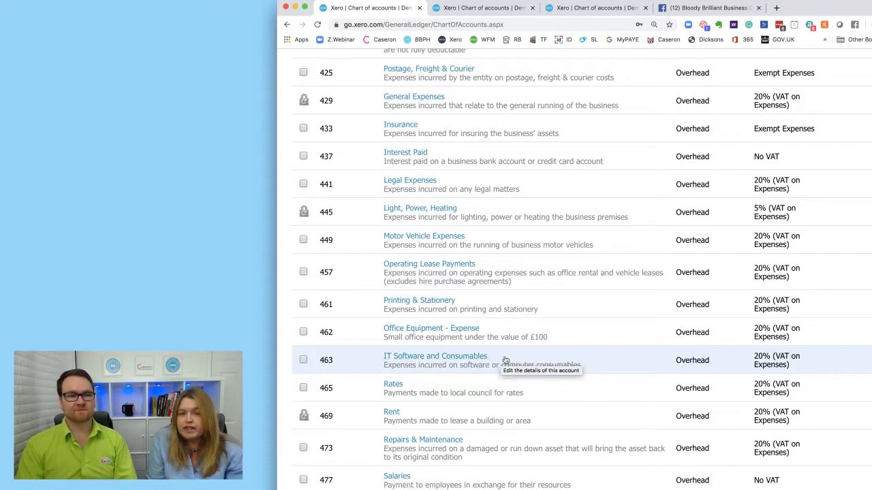
{"action": "scroll", "coordinate": [545, 359], "scroll_direction": "up", "scroll_amount": 15}
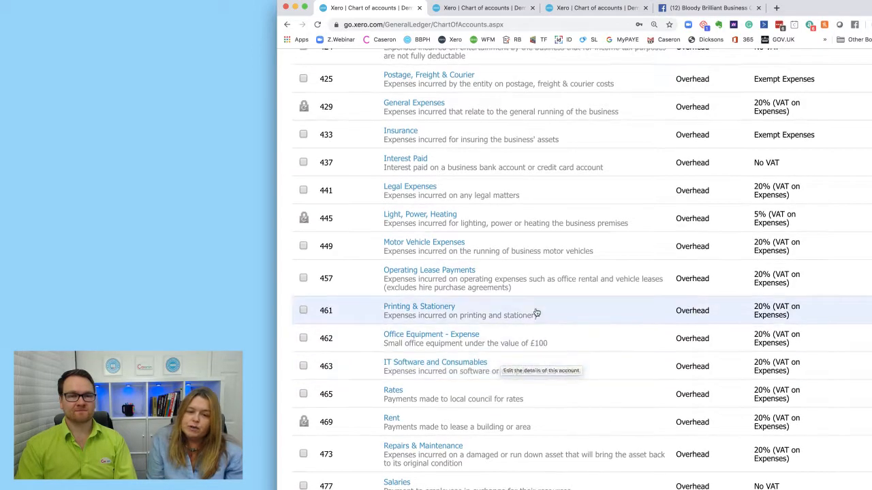
Step: Start a new account with code 464 and set its account type to Overhead
{"action": "scroll", "coordinate": [341, 108], "scroll_direction": "up", "scroll_amount": 5}
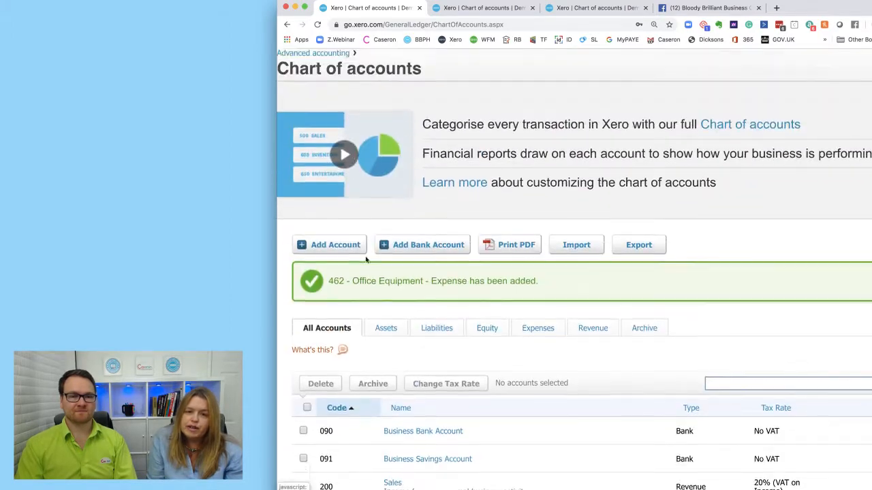
{"action": "left_click", "coordinate": [344, 267]}
{"action": "left_click", "coordinate": [381, 191]}
{"action": "type", "text": "464"}
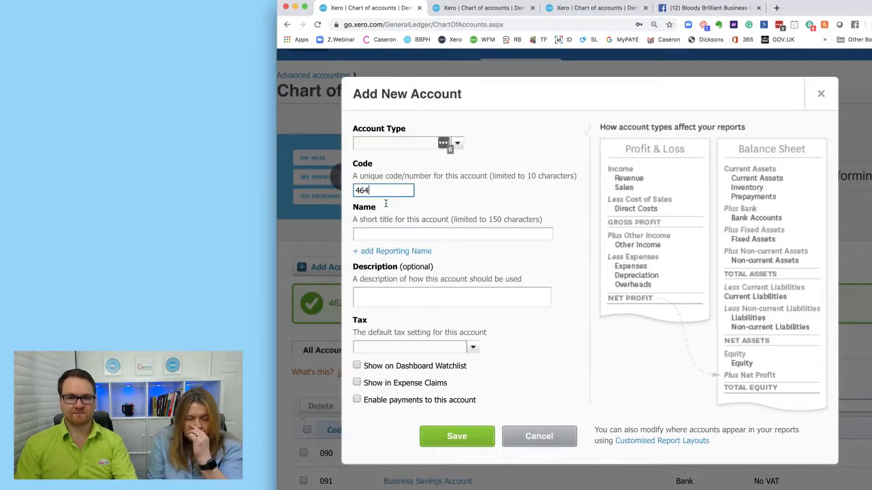
{"action": "left_click", "coordinate": [413, 143]}
{"action": "type", "text": "over"}
{"action": "left_click", "coordinate": [374, 164]}
Step: Name the new account "IT Software - US", set its default tax to No VAT and save it
{"action": "left_click", "coordinate": [414, 249]}
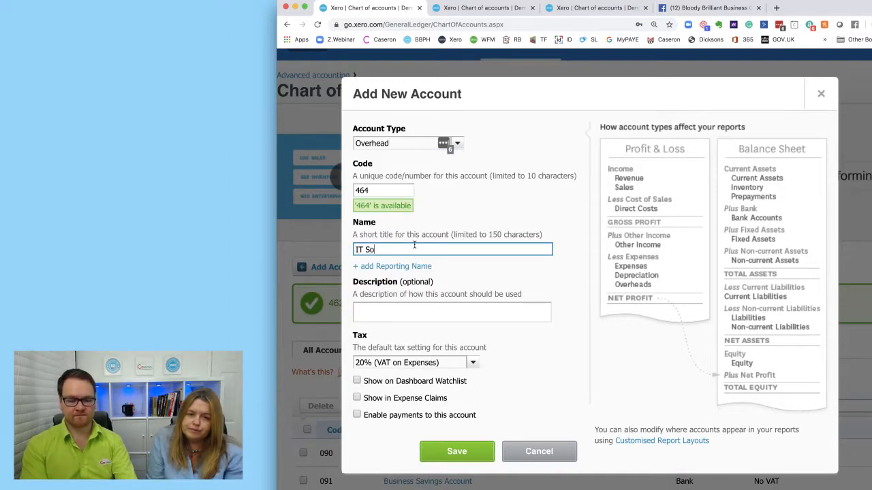
{"action": "type", "text": "IT Software - US"}
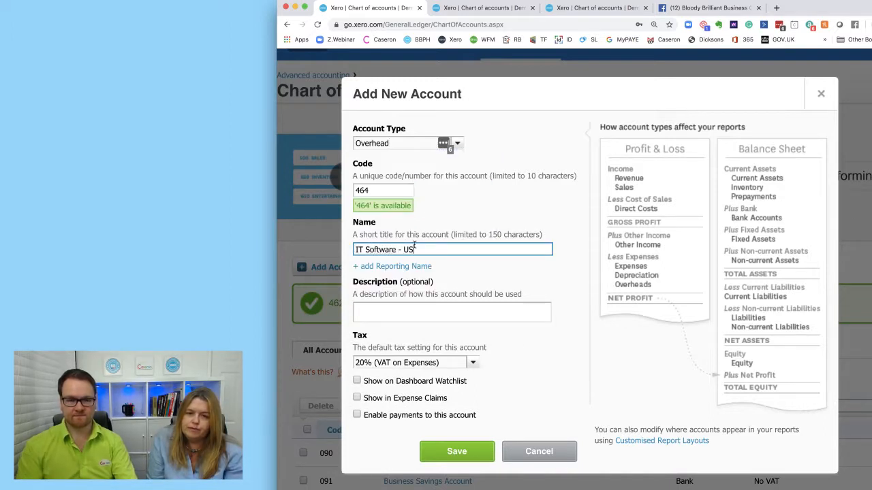
{"action": "left_click", "coordinate": [412, 313]}
{"action": "left_click", "coordinate": [466, 357]}
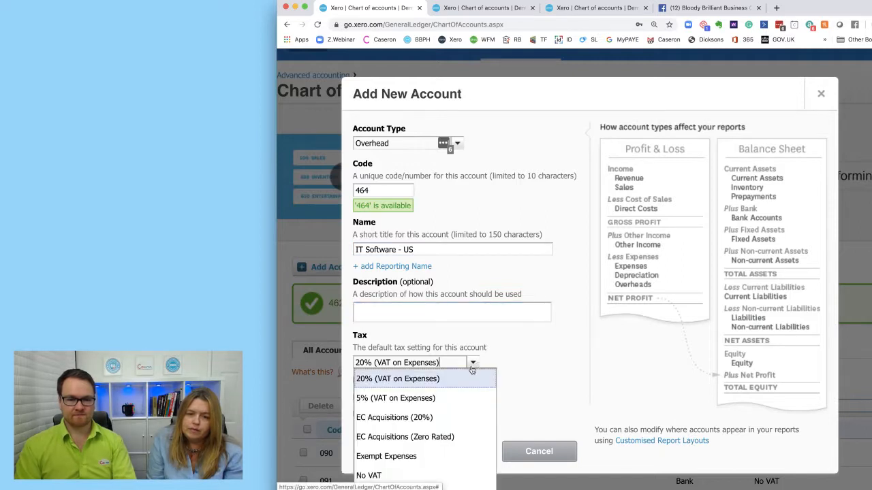
{"action": "scroll", "coordinate": [461, 368], "scroll_direction": "down", "scroll_amount": 3}
{"action": "left_click", "coordinate": [381, 393]}
{"action": "left_click", "coordinate": [443, 237]}
{"action": "scroll", "coordinate": [492, 292], "scroll_direction": "up", "scroll_amount": 4}
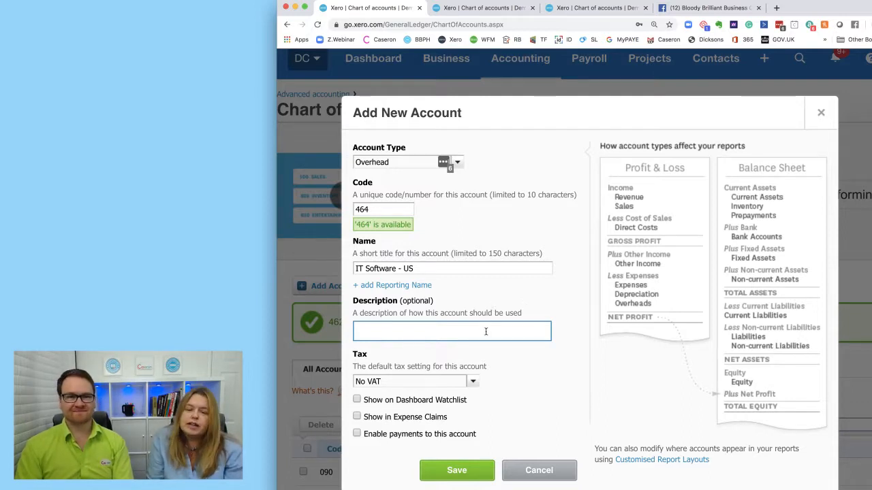
{"action": "scroll", "coordinate": [515, 340], "scroll_direction": "down", "scroll_amount": 1}
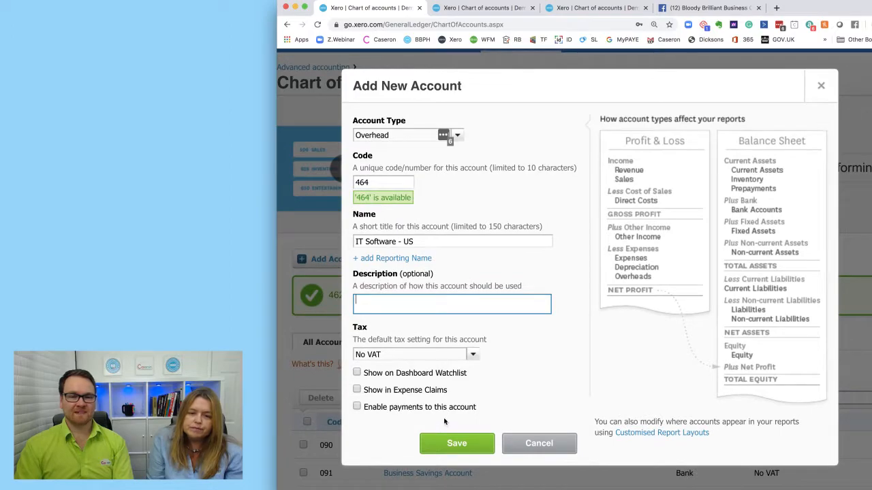
{"action": "left_click", "coordinate": [458, 442]}
Step: Change the default tax setting of the Rates account to No VAT and save the account
{"action": "scroll", "coordinate": [465, 371], "scroll_direction": "down", "scroll_amount": 10}
{"action": "scroll", "coordinate": [465, 371], "scroll_direction": "down", "scroll_amount": 5}
{"action": "scroll", "coordinate": [463, 372], "scroll_direction": "up", "scroll_amount": 5}
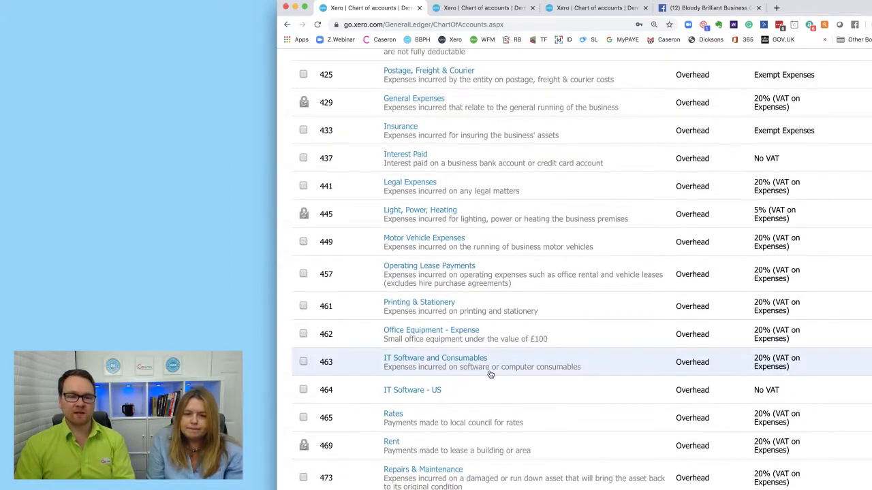
{"action": "scroll", "coordinate": [495, 373], "scroll_direction": "down", "scroll_amount": 1}
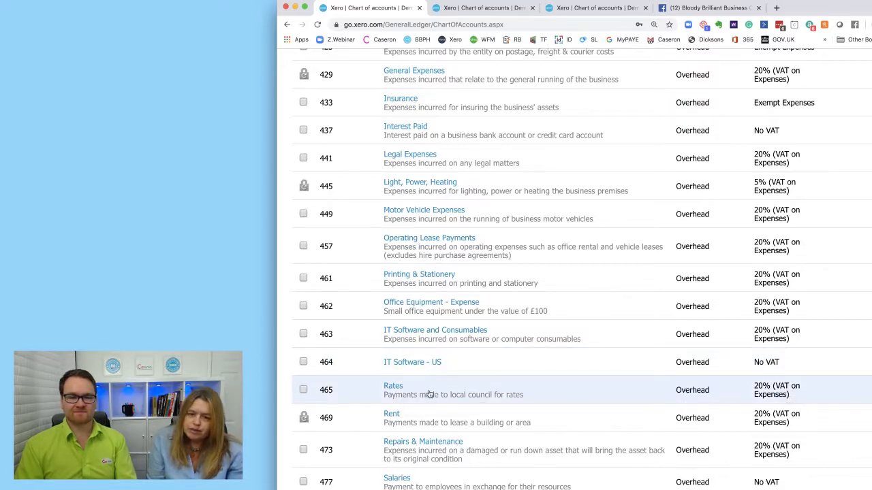
{"action": "left_click", "coordinate": [393, 385]}
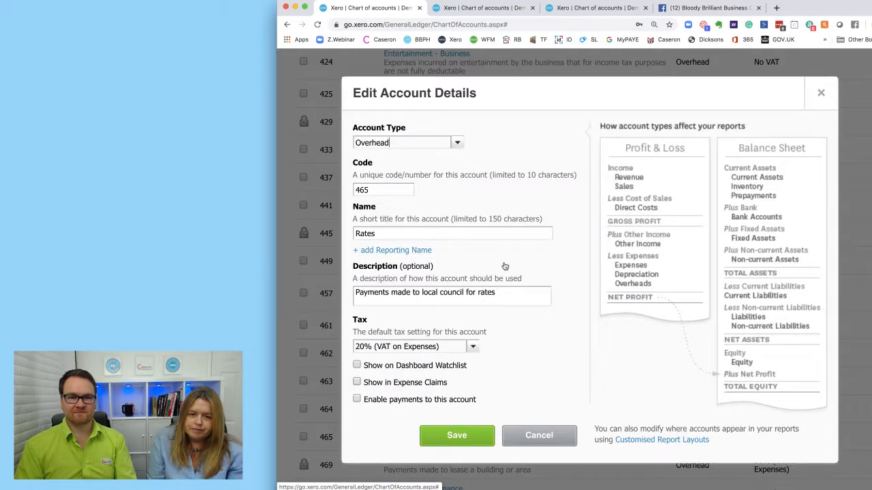
{"action": "left_click", "coordinate": [475, 347]}
{"action": "scroll", "coordinate": [446, 384], "scroll_direction": "down", "scroll_amount": 2}
{"action": "left_click", "coordinate": [399, 420]}
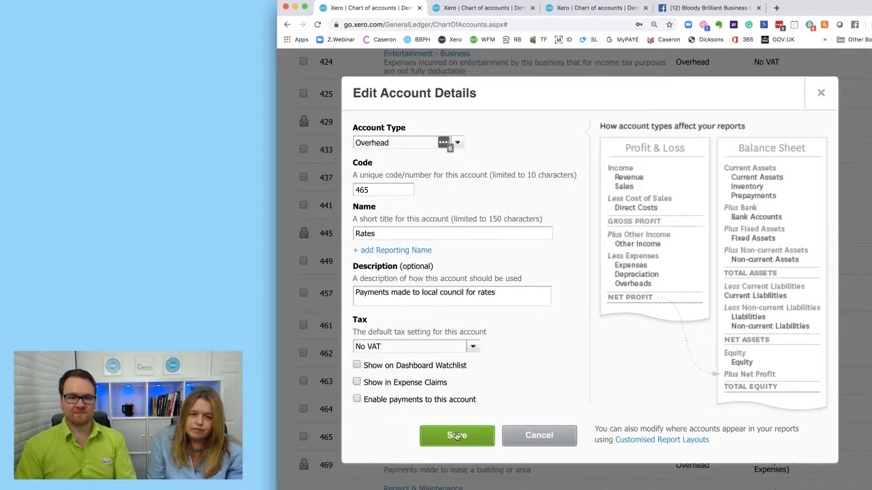
{"action": "left_click", "coordinate": [457, 436]}
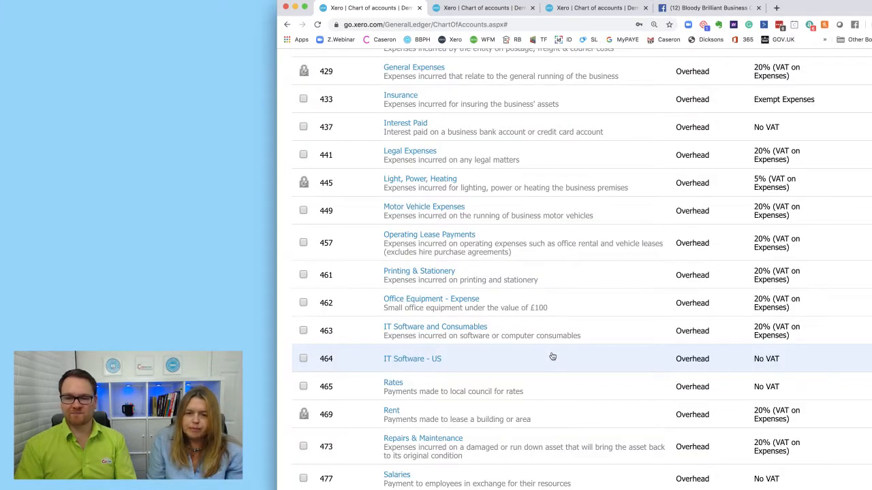
{"action": "scroll", "coordinate": [554, 360], "scroll_direction": "down", "scroll_amount": 2}
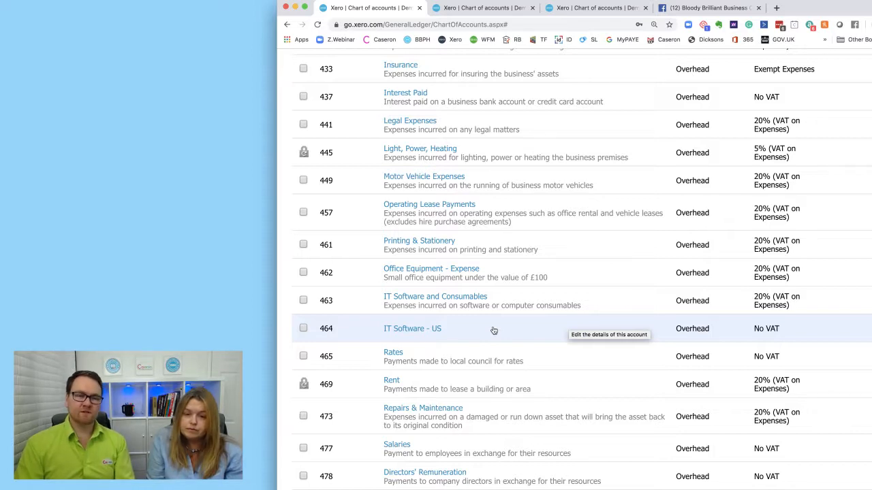
{"action": "scroll", "coordinate": [496, 331], "scroll_direction": "up", "scroll_amount": 15}
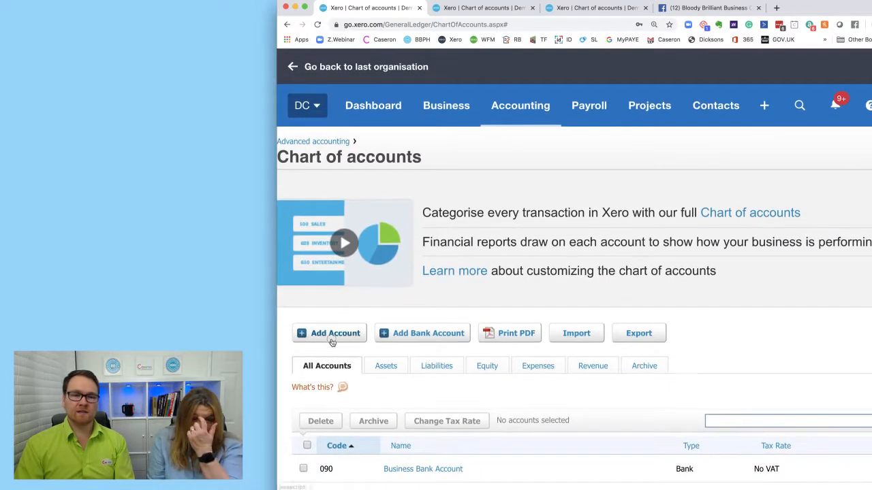
{"action": "left_click", "coordinate": [331, 341]}
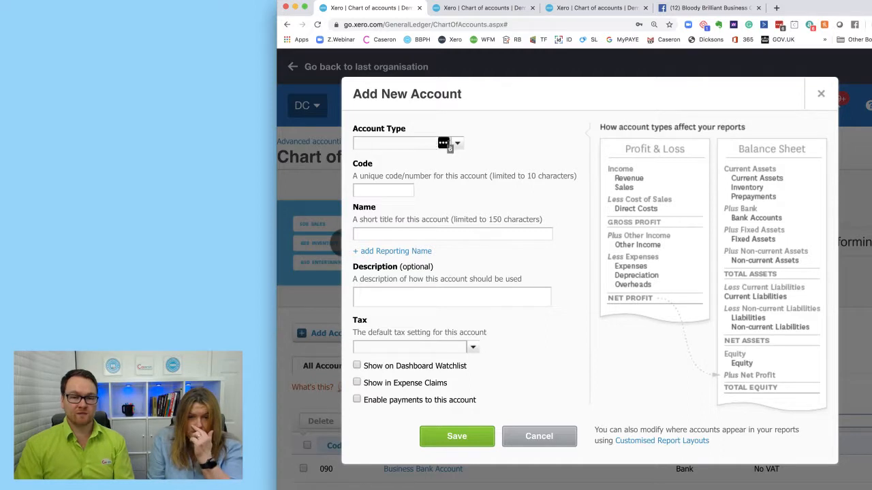
{"action": "type", "text": "ovr"}
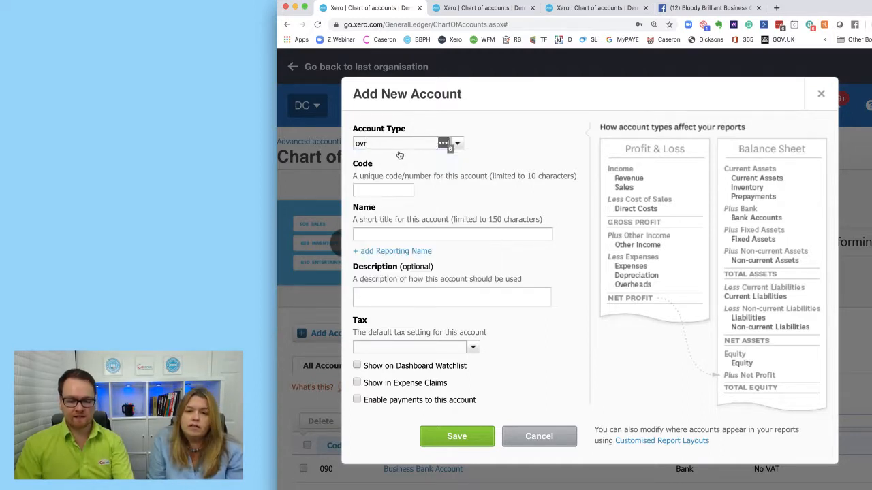
{"action": "key", "text": "BackSpace"}
{"action": "type", "text": "er"}
{"action": "left_click", "coordinate": [397, 161]}
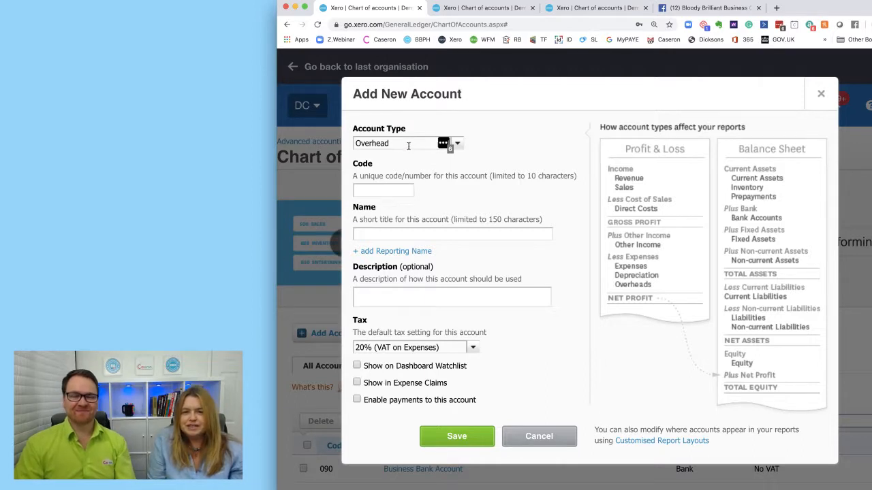
{"action": "left_click", "coordinate": [545, 437]}
Step: Open the Dashboard in a new browser tab ahead of the chart of accounts tab and view the account watchlist
{"action": "scroll", "coordinate": [514, 394], "scroll_direction": "down", "scroll_amount": 3}
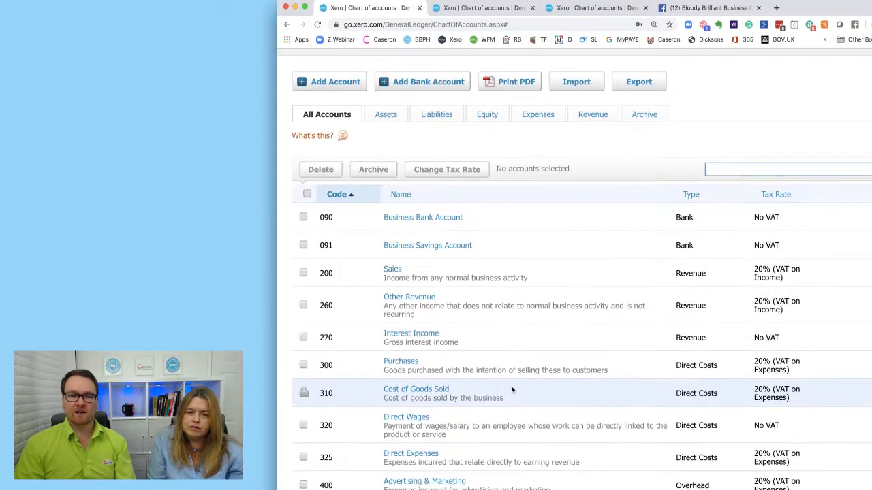
{"action": "scroll", "coordinate": [515, 381], "scroll_direction": "up", "scroll_amount": 5}
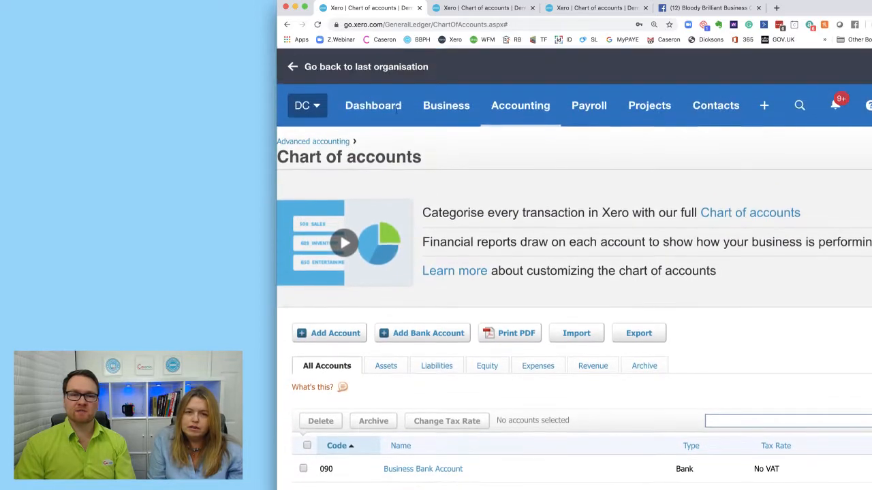
{"action": "right_click", "coordinate": [396, 112]}
{"action": "left_click", "coordinate": [396, 117]}
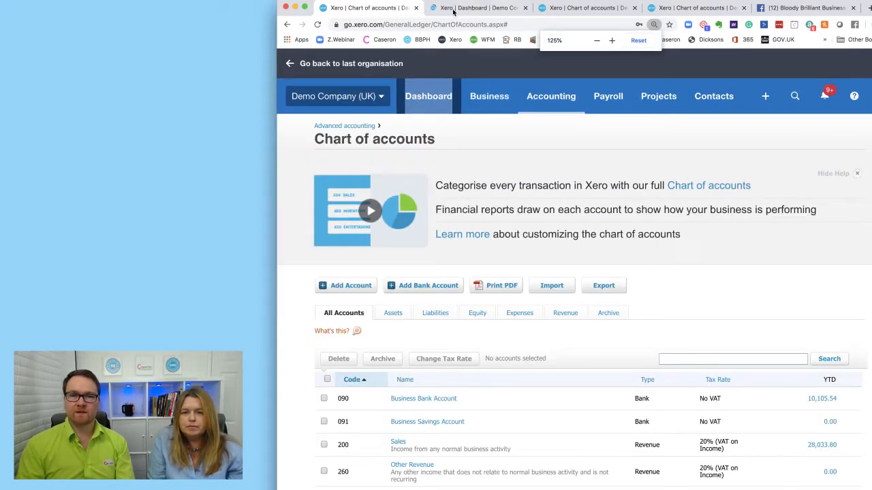
{"action": "left_click", "coordinate": [466, 8]}
{"action": "left_click_drag", "start_coordinate": [466, 8], "coordinate": [426, 53]}
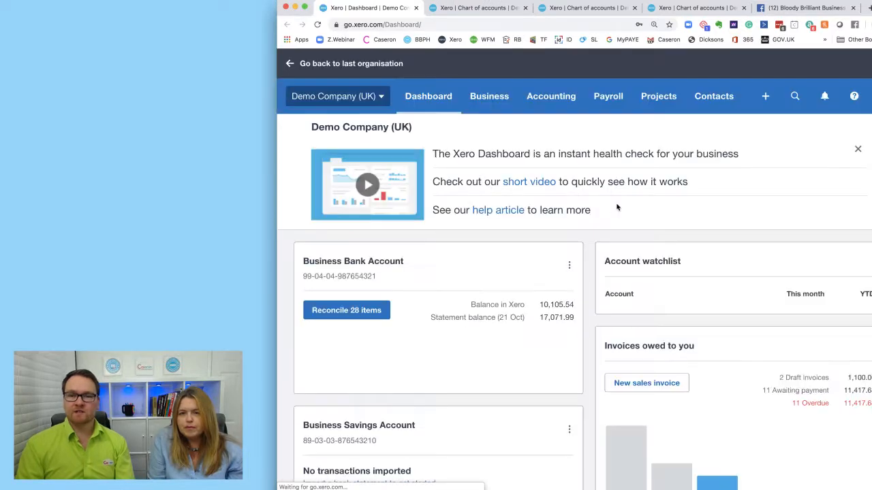
{"action": "scroll", "coordinate": [673, 223], "scroll_direction": "down", "scroll_amount": 2}
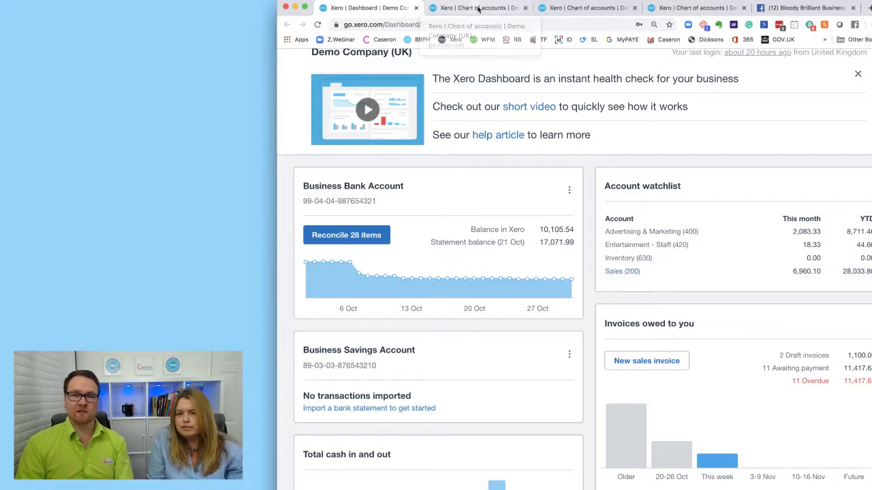
Step: Return to the chart of accounts, enable Show on Dashboard Watchlist for the Purchases account and save it
{"action": "left_click", "coordinate": [479, 9]}
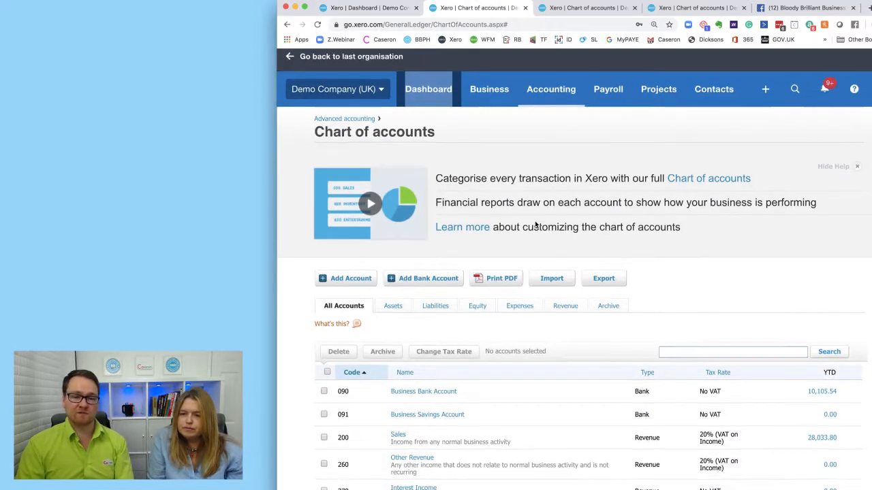
{"action": "scroll", "coordinate": [535, 224], "scroll_direction": "down", "scroll_amount": 8}
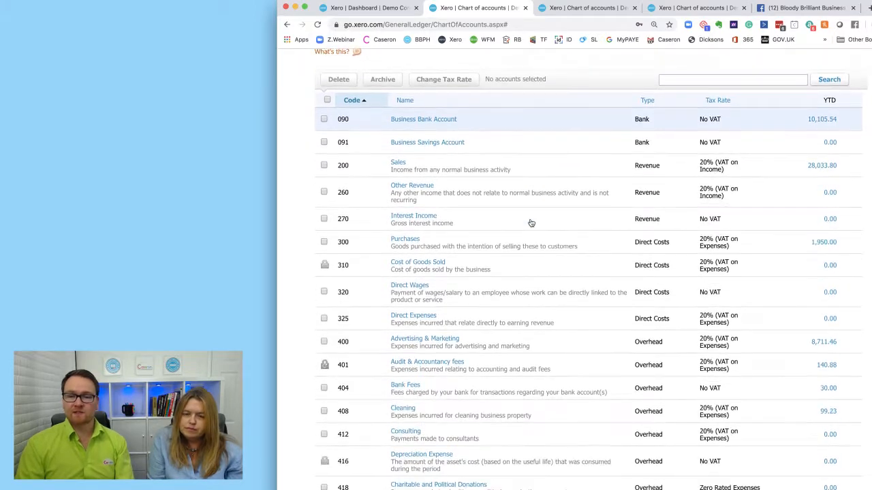
{"action": "scroll", "coordinate": [531, 225], "scroll_direction": "down", "scroll_amount": 1}
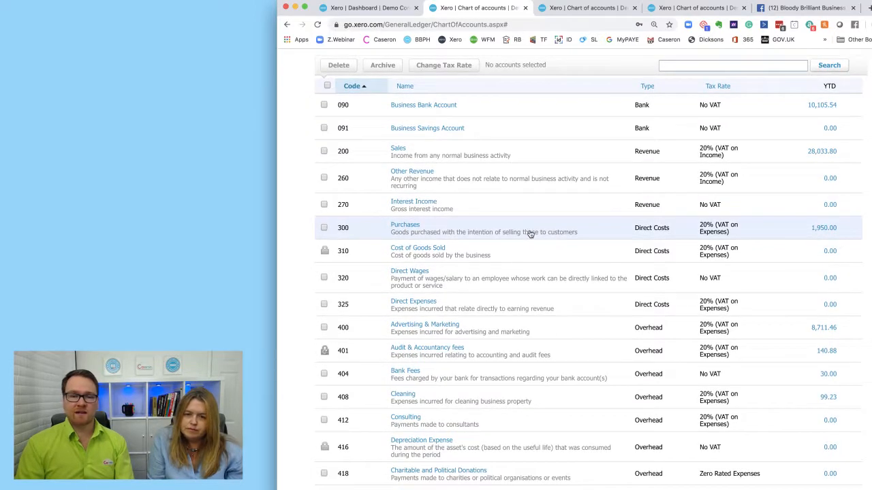
{"action": "left_click", "coordinate": [405, 227]}
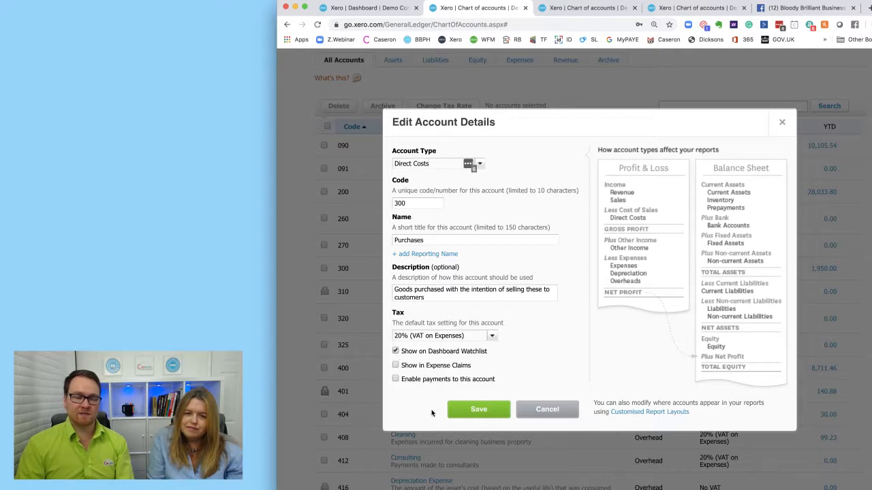
{"action": "left_click", "coordinate": [479, 409]}
Step: Reload the Dashboard and check the account watchlist for the Purchases account
{"action": "left_click", "coordinate": [385, 8]}
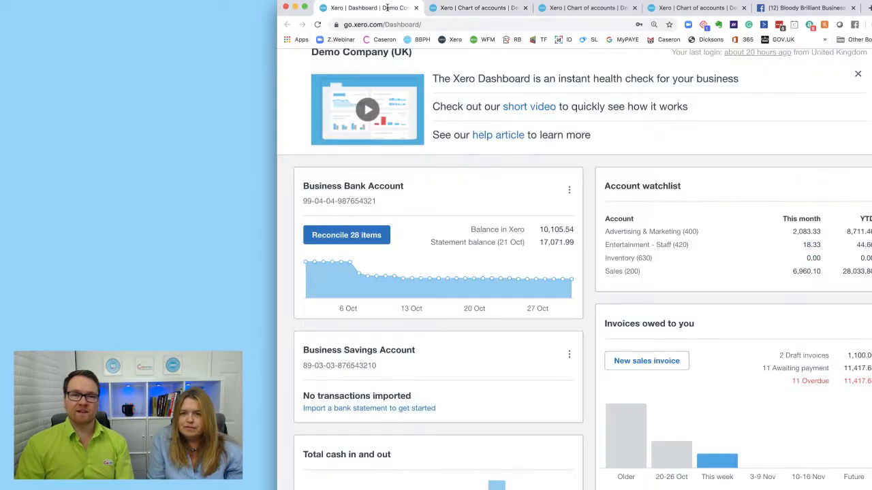
{"action": "right_click", "coordinate": [393, 7]}
{"action": "left_click", "coordinate": [412, 25]}
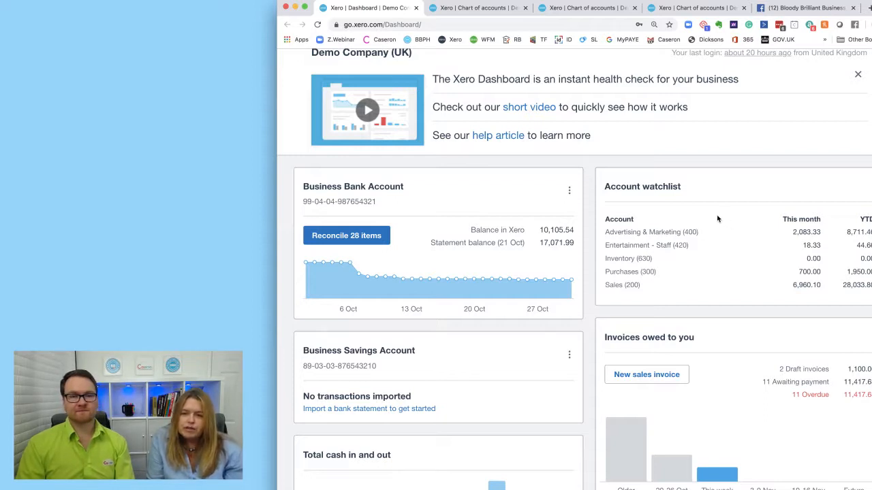
Step: Return to the chart of accounts and search it for "corp"
{"action": "left_click", "coordinate": [462, 10]}
{"action": "scroll", "coordinate": [458, 225], "scroll_direction": "down", "scroll_amount": 20}
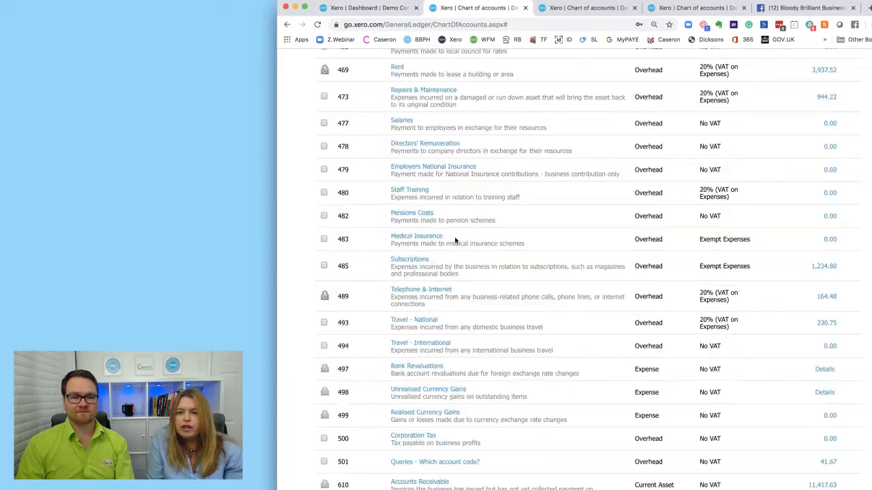
{"action": "scroll", "coordinate": [483, 232], "scroll_direction": "up", "scroll_amount": 20}
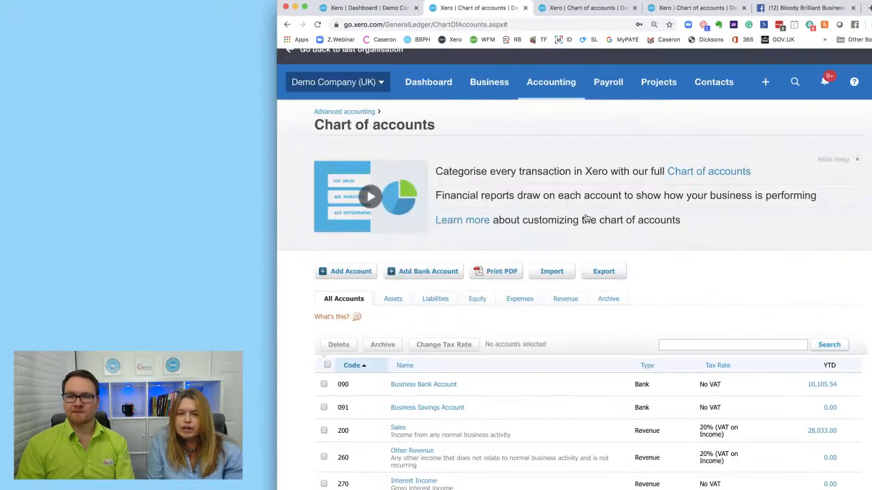
{"action": "left_click", "coordinate": [688, 359]}
{"action": "type", "text": "cor"}
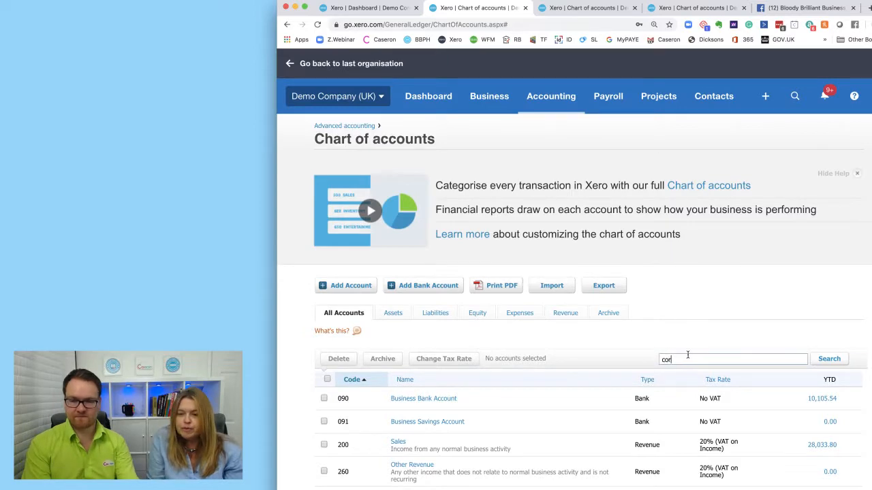
{"action": "type", "text": "p"}
{"action": "key", "text": "Return"}
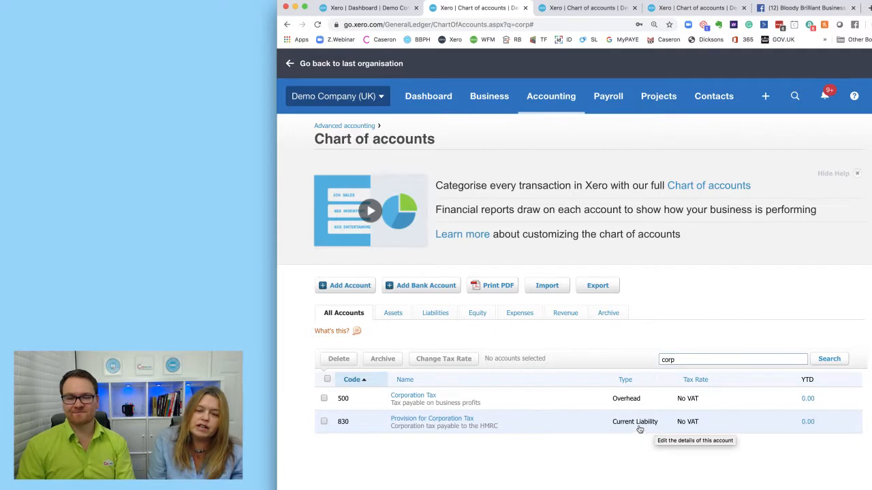
Step: Show the Provision for Corporation Tax account on the Dashboard watchlist, append "- Y/E 31 Mar (Due 31 Dec)" to its name and save it
{"action": "left_click", "coordinate": [461, 421]}
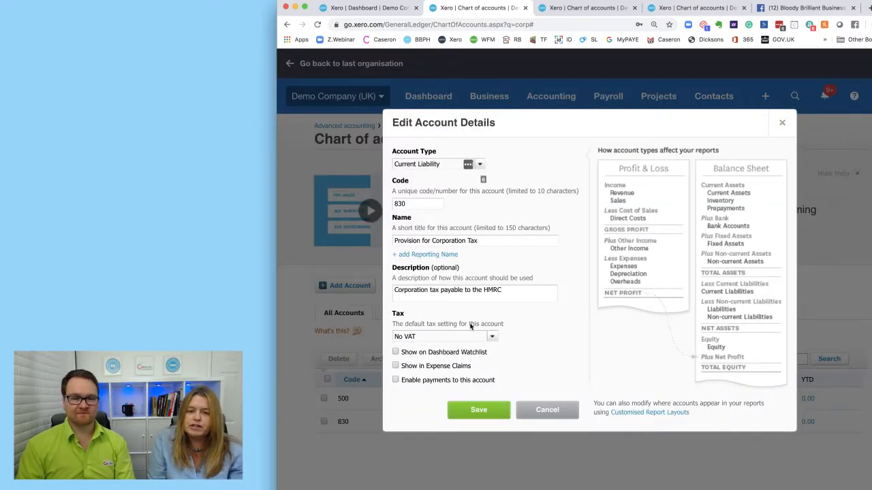
{"action": "left_click", "coordinate": [414, 354]}
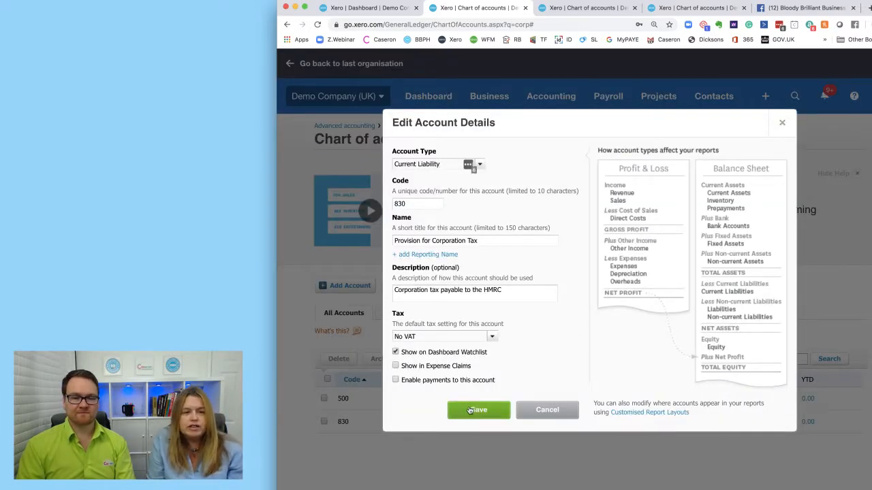
{"action": "left_click", "coordinate": [504, 243]}
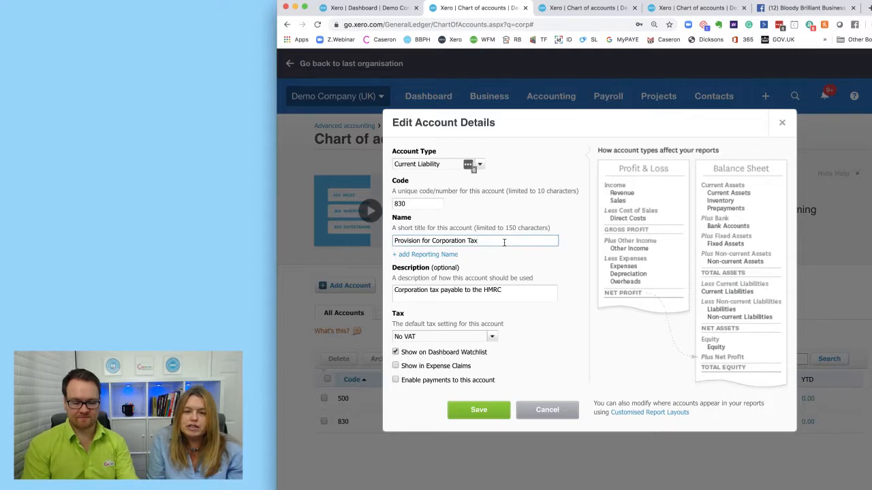
{"action": "type", "text": "- Y/E 31 Mar "}
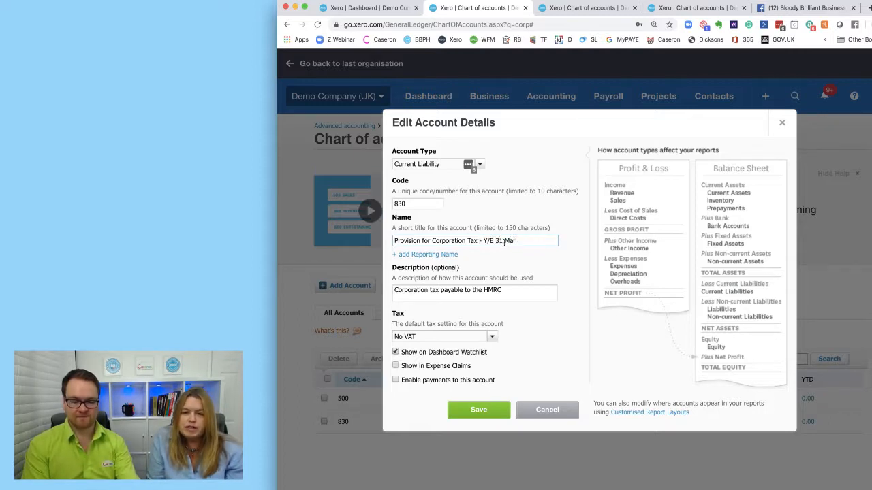
{"action": "type", "text": "(Due"}
{"action": "type", "text": " 31/12"}
{"action": "key", "text": "BackSpace"}
{"action": "key", "text": "BackSpace"}
{"action": "type", "text": "Dec)"}
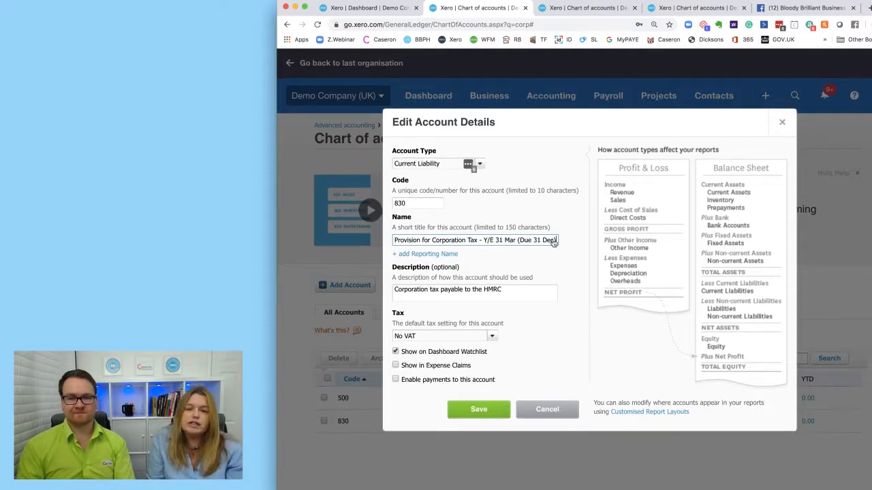
{"action": "left_click", "coordinate": [491, 412]}
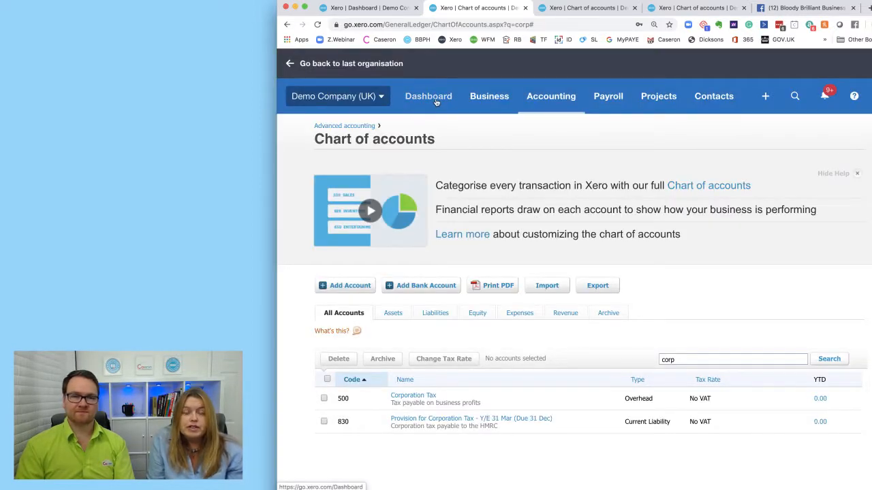
Step: Reload the Dashboard and review the watchlist's corporation tax provision entry and its This month and YTD columns
{"action": "left_click", "coordinate": [385, 7]}
{"action": "right_click", "coordinate": [385, 7]}
{"action": "left_click", "coordinate": [397, 25]}
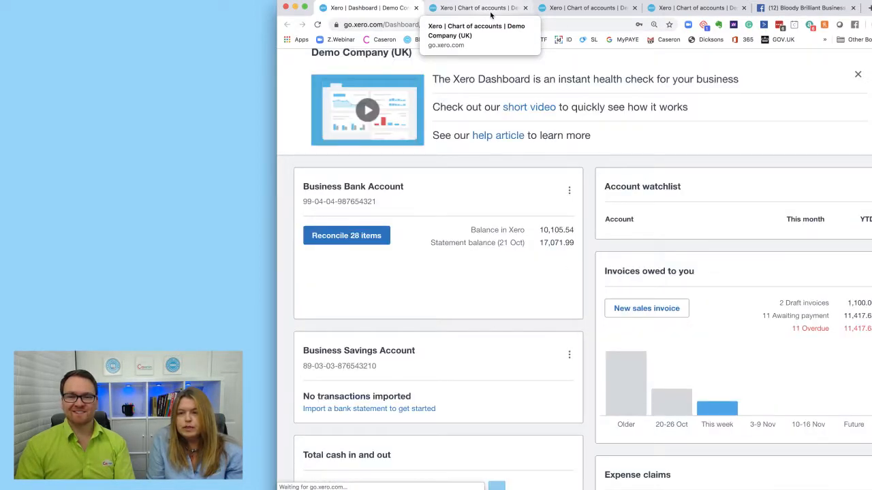
{"action": "left_click", "coordinate": [463, 8]}
{"action": "left_click", "coordinate": [388, 8]}
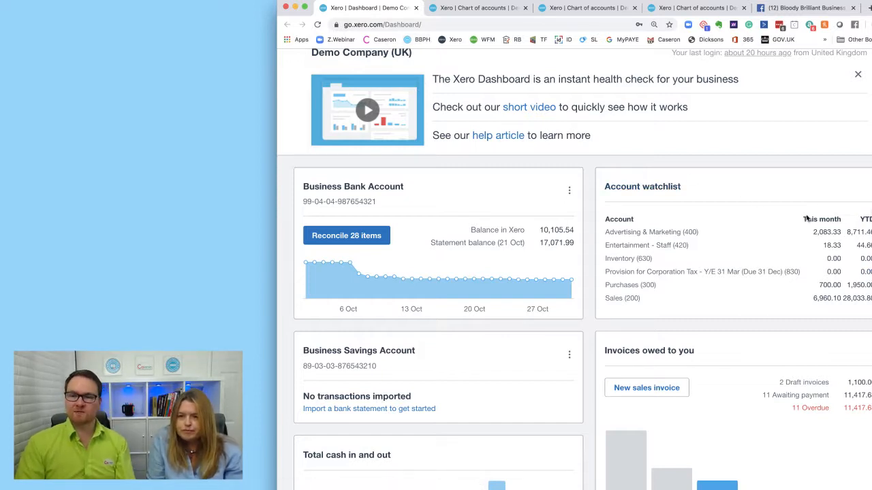
{"action": "left_click_drag", "start_coordinate": [801, 219], "coordinate": [858, 222]}
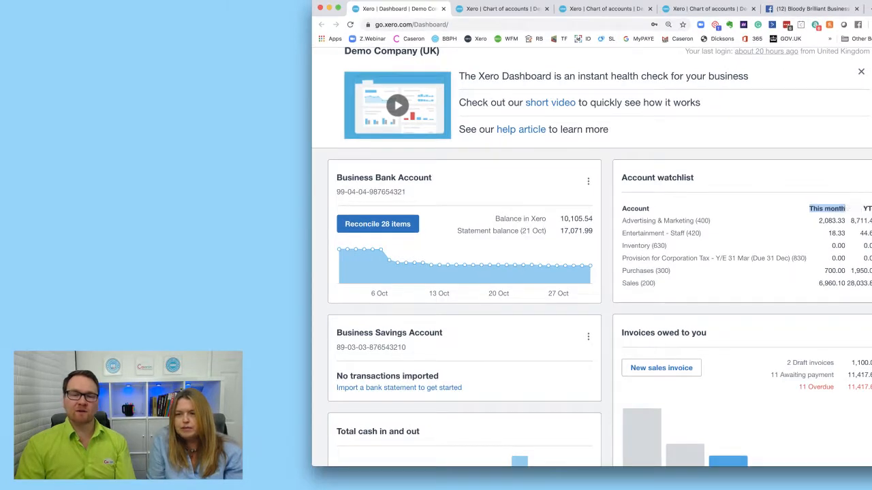
{"action": "left_click", "coordinate": [865, 224]}
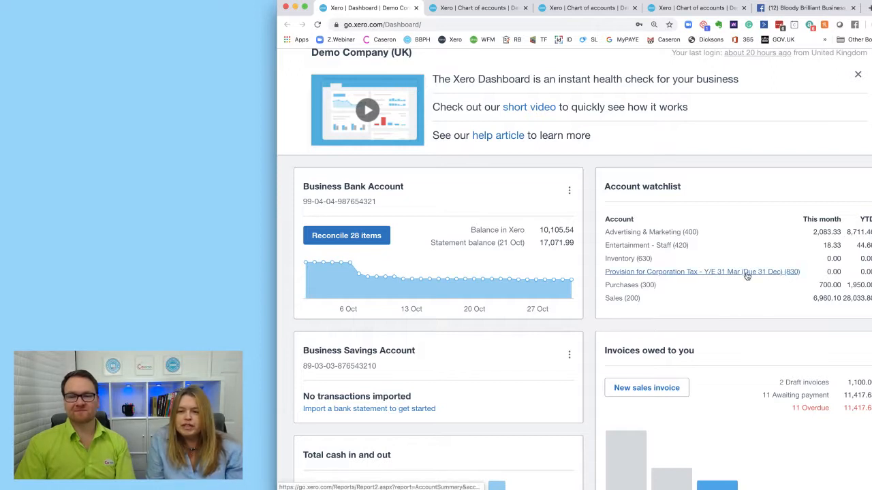
Step: Return to the chart of accounts and change the Provision for Corporation Tax account's code to 830_19
{"action": "left_click", "coordinate": [472, 17]}
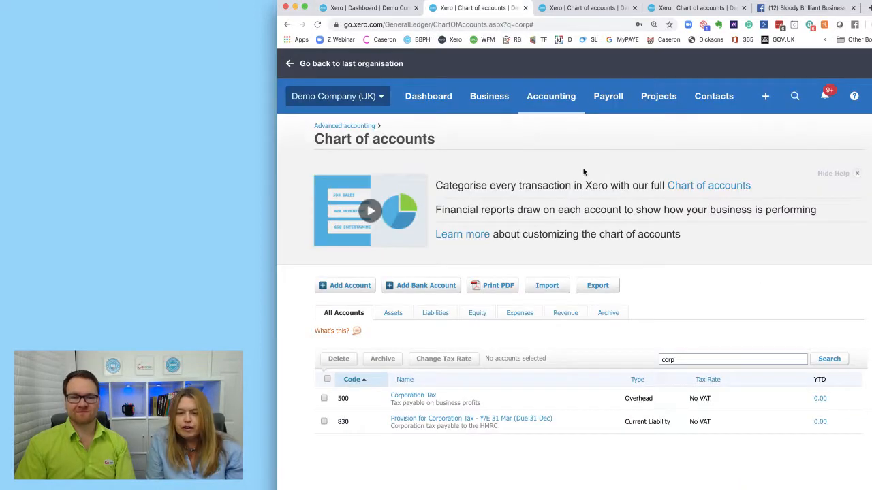
{"action": "left_click", "coordinate": [549, 418]}
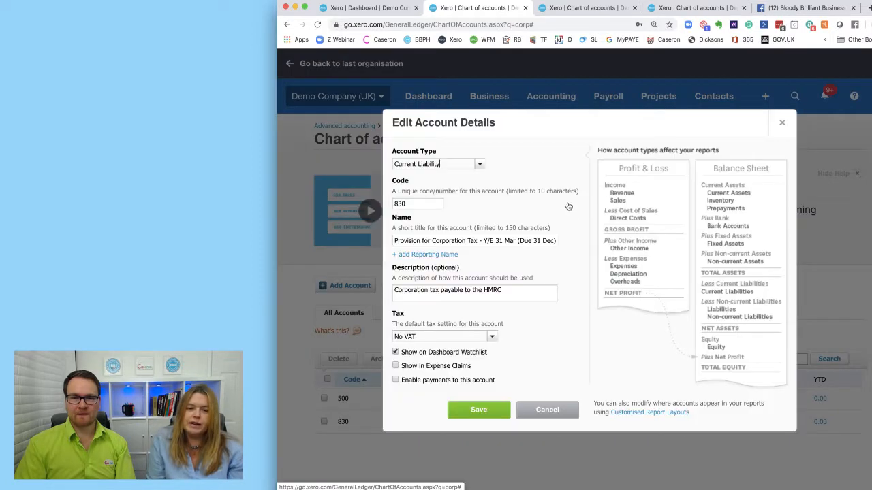
{"action": "left_click_drag", "start_coordinate": [556, 240], "coordinate": [379, 232]}
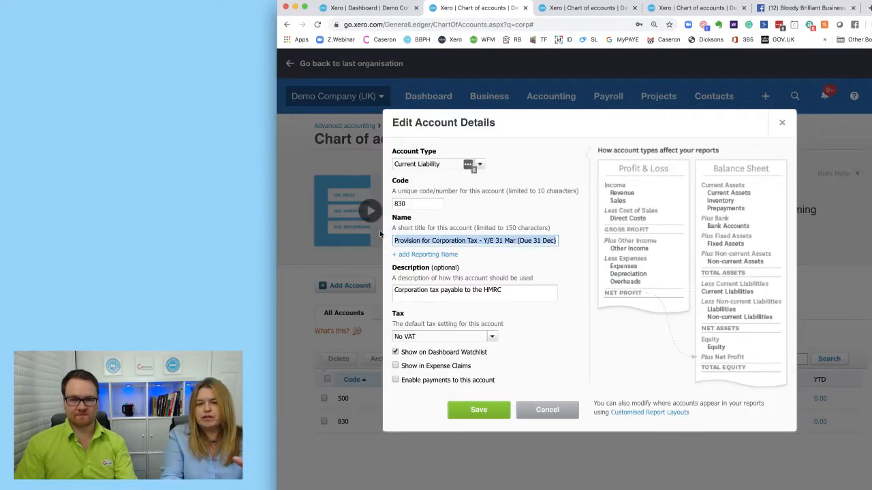
{"action": "left_click", "coordinate": [526, 246]}
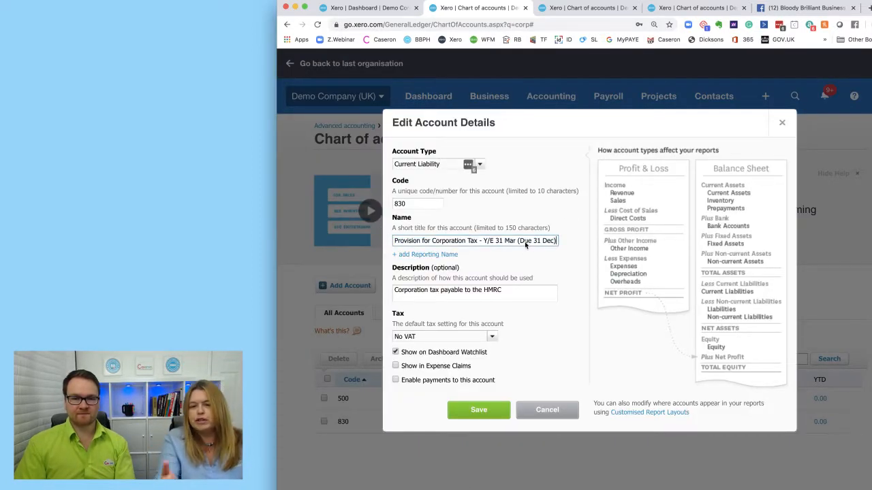
{"action": "key", "text": "shift+Tab"}
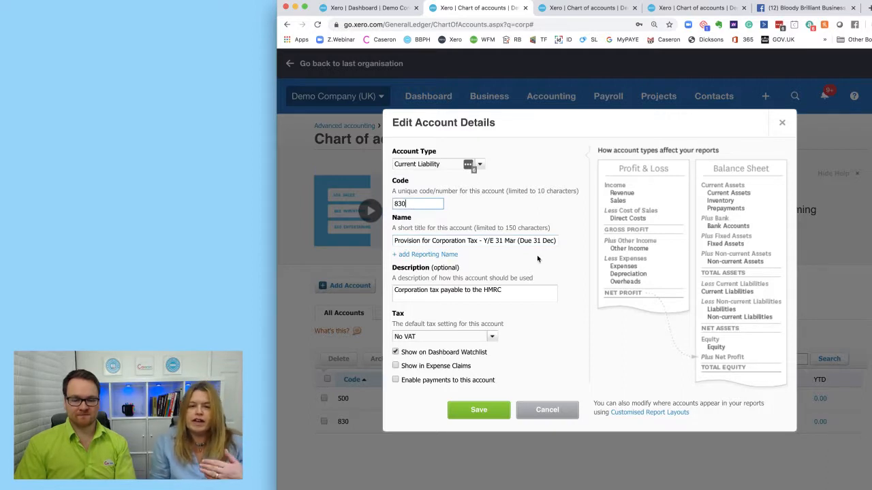
{"action": "type", "text": "_01"}
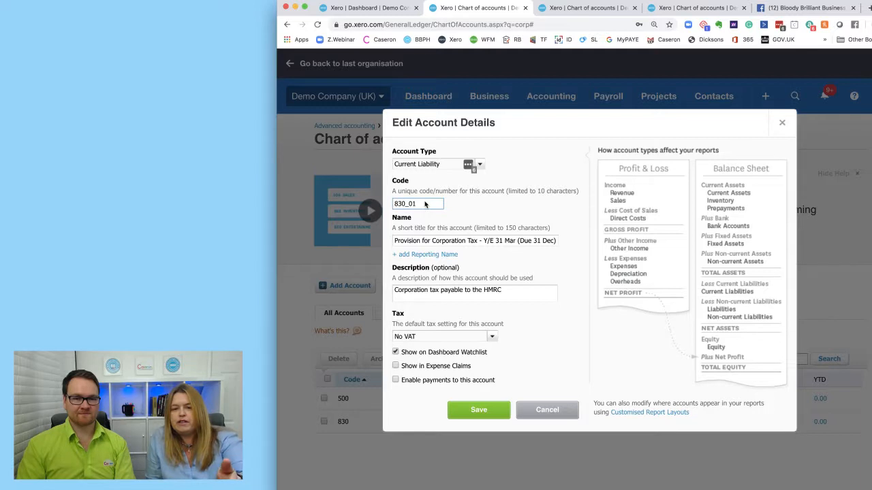
{"action": "left_click_drag", "start_coordinate": [417, 204], "coordinate": [409, 204]}
{"action": "type", "text": "10"}
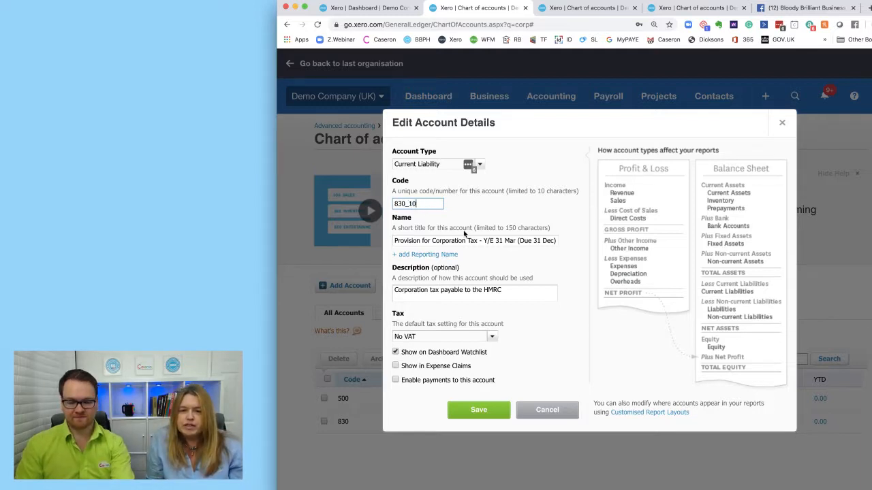
{"action": "key", "text": "BackSpace"}
{"action": "type", "text": "9"}
Step: Rename the account "Provision for Corporation Tax - Y/E 31 Mar 19 (Due 31 Dec 19)", copy the full name and save
{"action": "left_click", "coordinate": [518, 241]}
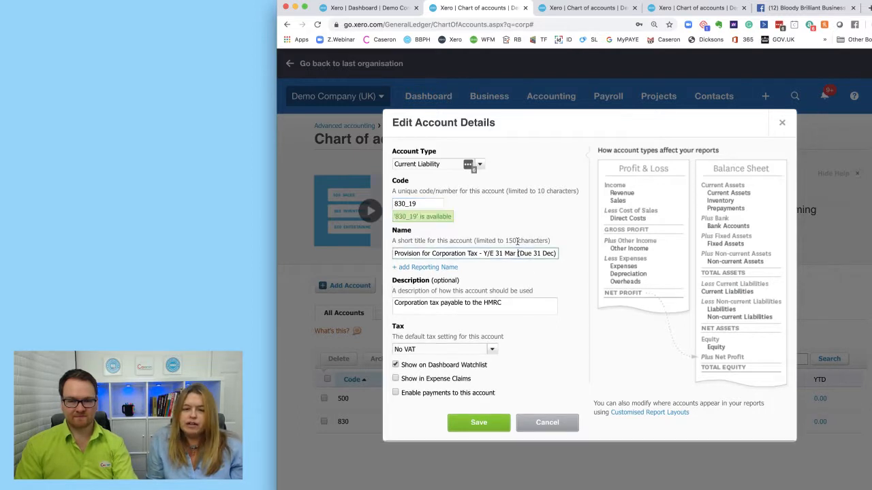
{"action": "type", "text": "19"}
{"action": "left_click", "coordinate": [554, 253]}
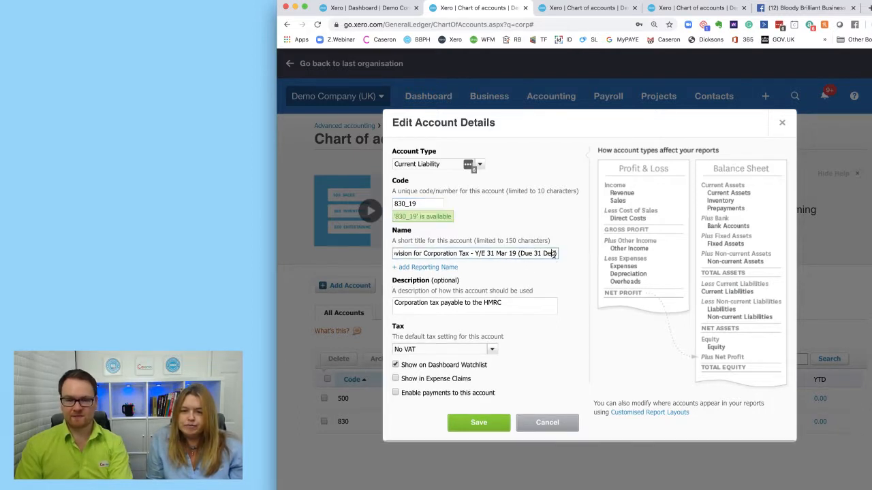
{"action": "type", "text": "19"}
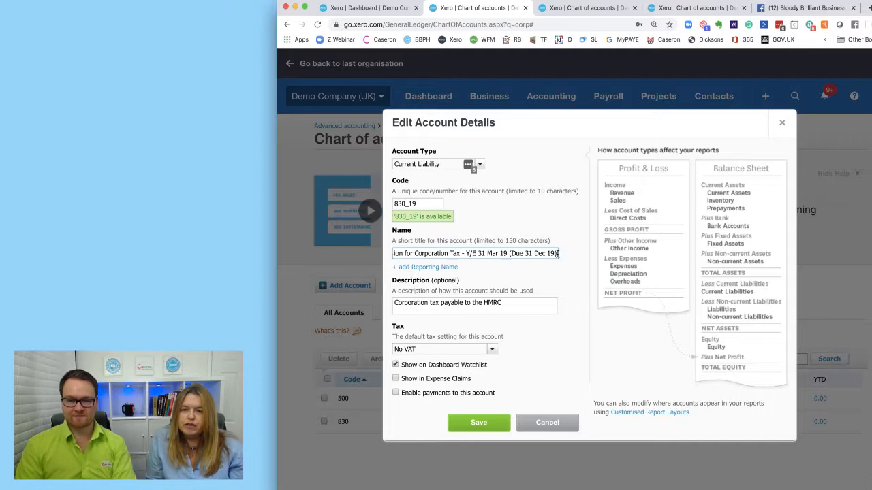
{"action": "left_click_drag", "start_coordinate": [557, 253], "coordinate": [303, 250]}
{"action": "key", "text": "super+c"}
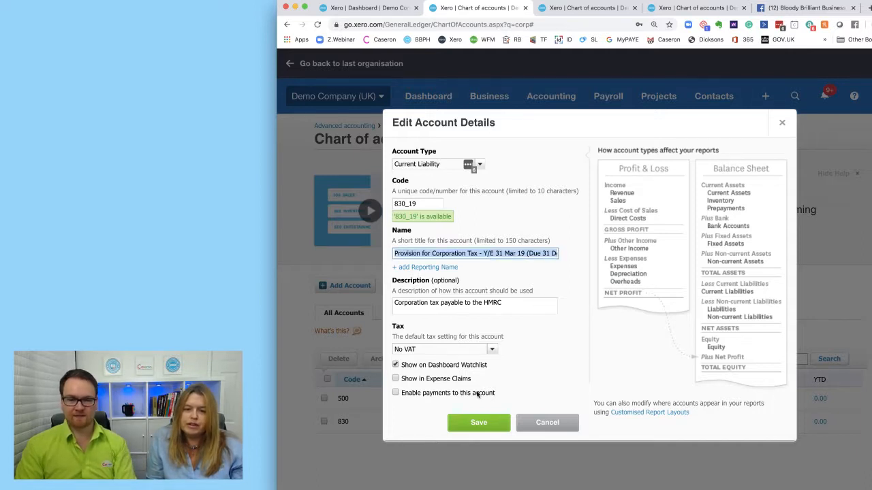
{"action": "left_click", "coordinate": [484, 423]}
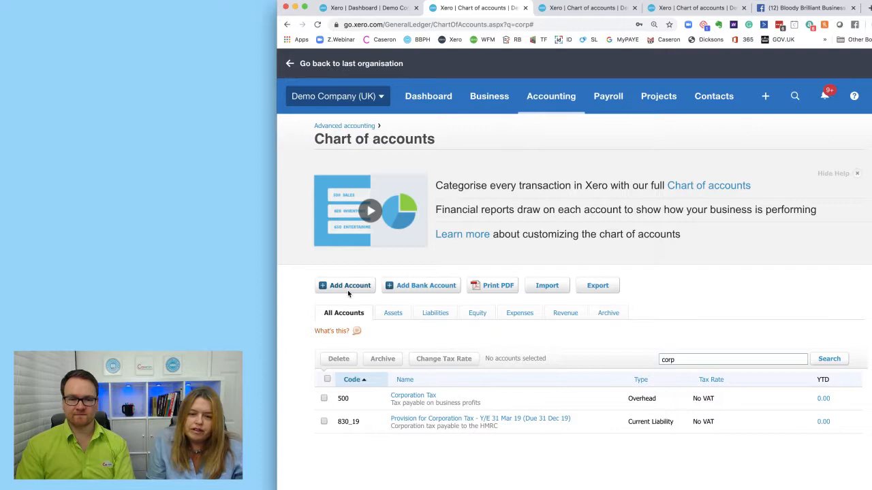
Step: Start a new account with code 830_20 and account type Current Liability
{"action": "left_click", "coordinate": [348, 289]}
{"action": "left_click", "coordinate": [414, 205]}
{"action": "type", "text": "8320"}
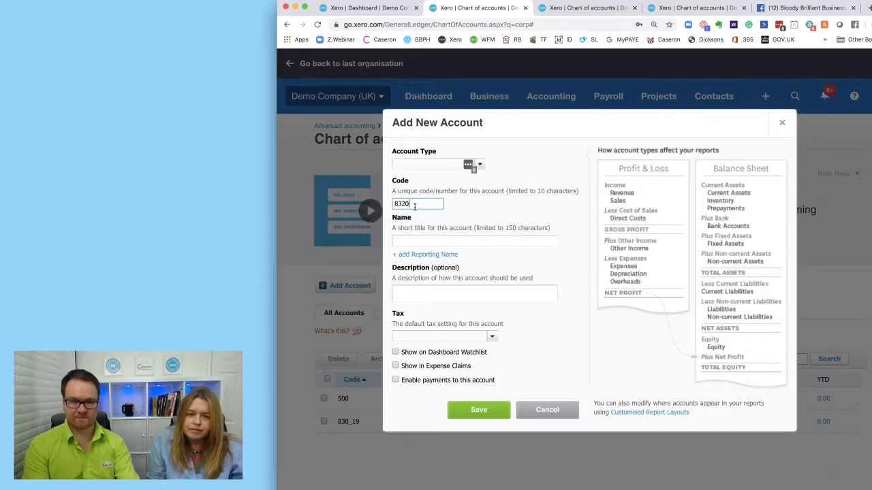
{"action": "type", "text": "20"}
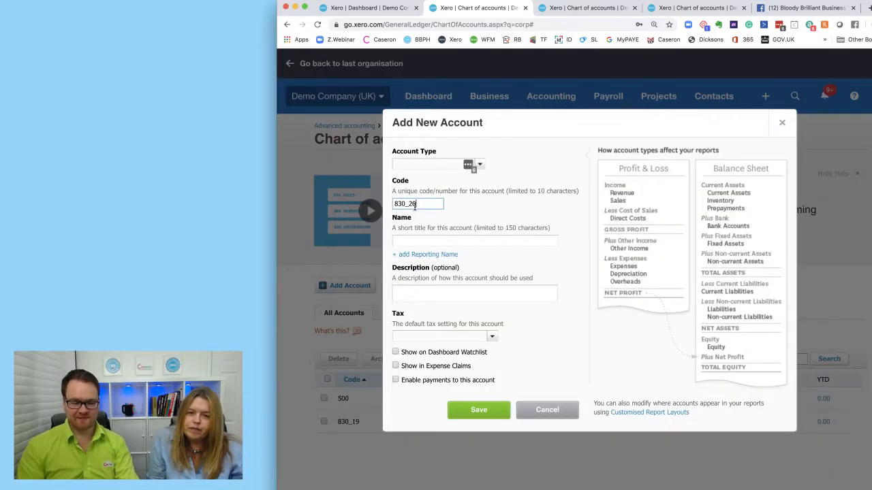
{"action": "left_click", "coordinate": [429, 164]}
{"action": "type", "text": "curr"}
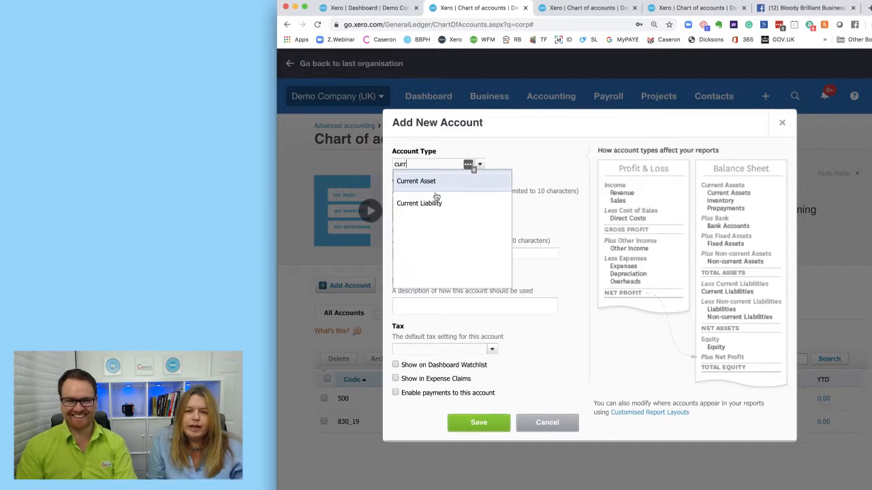
{"action": "left_click", "coordinate": [436, 199]}
Step: Name the new account "Provision for Corporation Tax - Y/E 31 Mar 20 (Due 31 Dec 20)" from the copied name, show it on the Dashboard watchlist and save
{"action": "left_click", "coordinate": [456, 256]}
{"action": "key", "text": "super+v"}
{"action": "left_click", "coordinate": [555, 253]}
{"action": "key", "text": "BackSpace"}
{"action": "key", "text": "BackSpace"}
{"action": "type", "text": "20"}
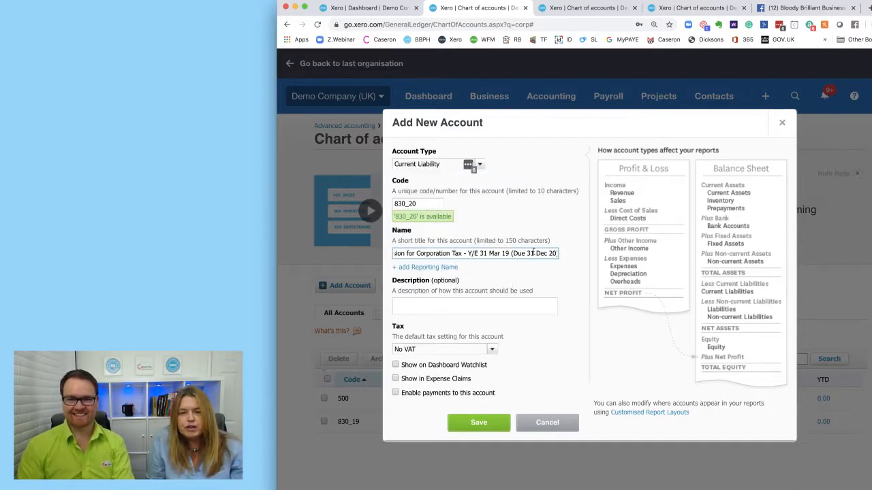
{"action": "left_click", "coordinate": [508, 254]}
{"action": "key", "text": "BackSpace"}
{"action": "key", "text": "BackSpace"}
{"action": "type", "text": "20"}
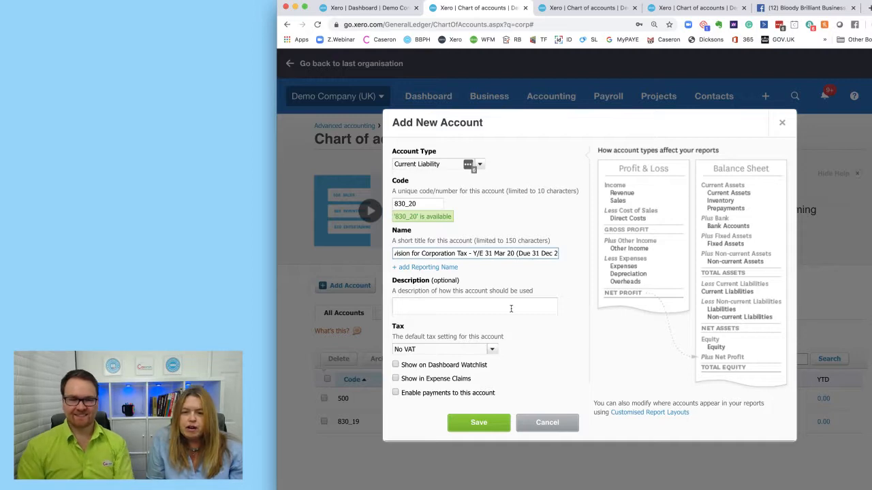
{"action": "left_click", "coordinate": [449, 369]}
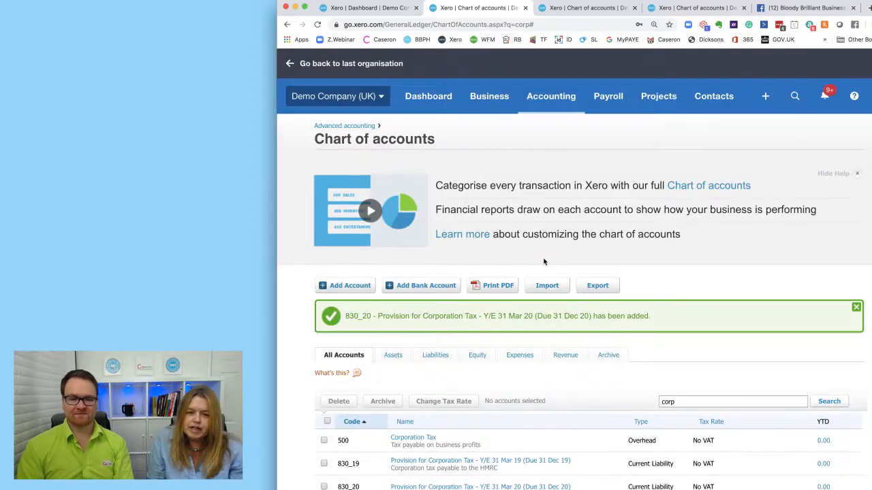
Step: Reload the Dashboard and check the account watchlist for both corporation tax provision accounts
{"action": "scroll", "coordinate": [544, 263], "scroll_direction": "down", "scroll_amount": 1}
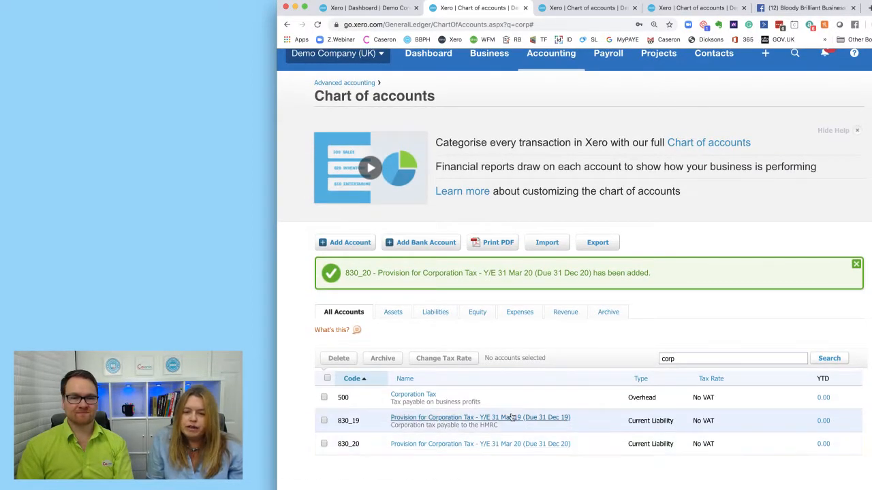
{"action": "left_click", "coordinate": [372, 8]}
{"action": "right_click", "coordinate": [374, 9]}
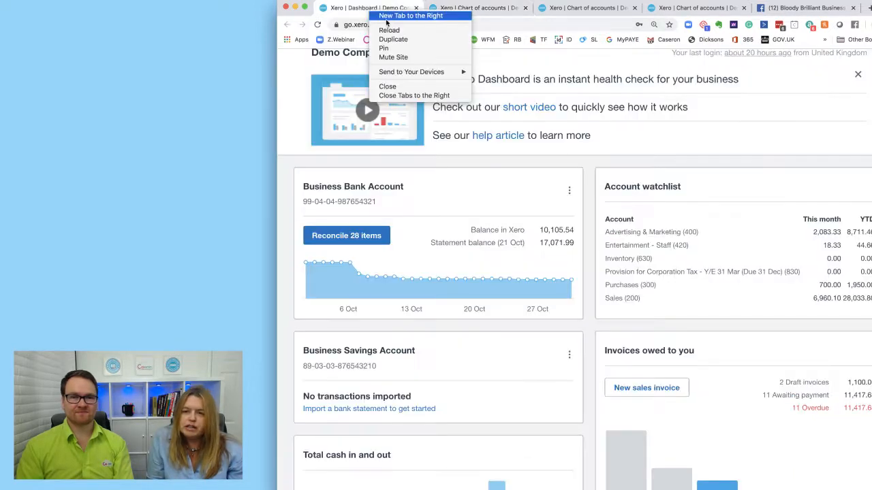
{"action": "left_click", "coordinate": [390, 31]}
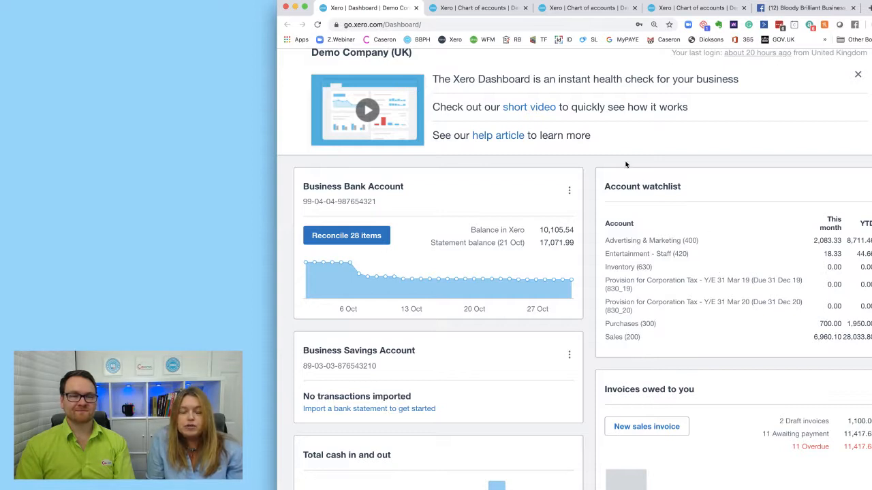
{"action": "scroll", "coordinate": [618, 163], "scroll_direction": "up", "scroll_amount": 1}
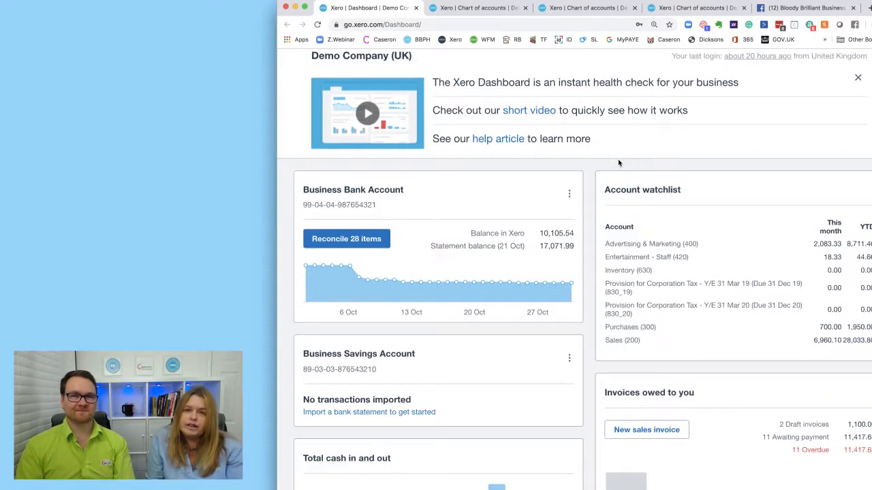
{"action": "scroll", "coordinate": [619, 163], "scroll_direction": "up", "scroll_amount": 1}
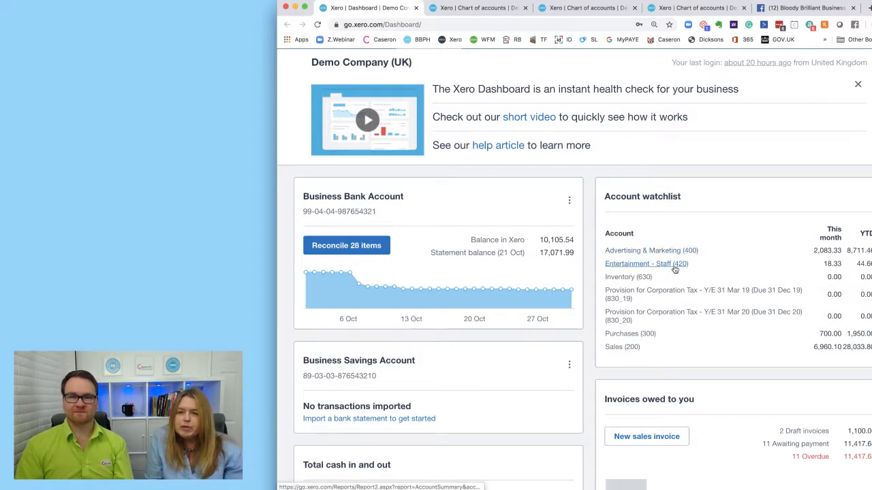
Step: Return to the chart of accounts and search it for "adv"
{"action": "left_click", "coordinate": [469, 7]}
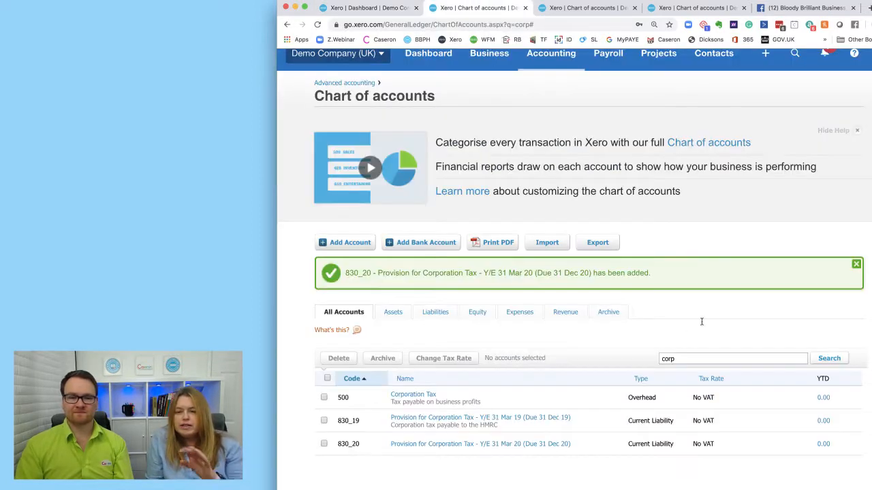
{"action": "double_click", "coordinate": [671, 358]}
{"action": "type", "text": "adv"}
{"action": "key", "text": "Return"}
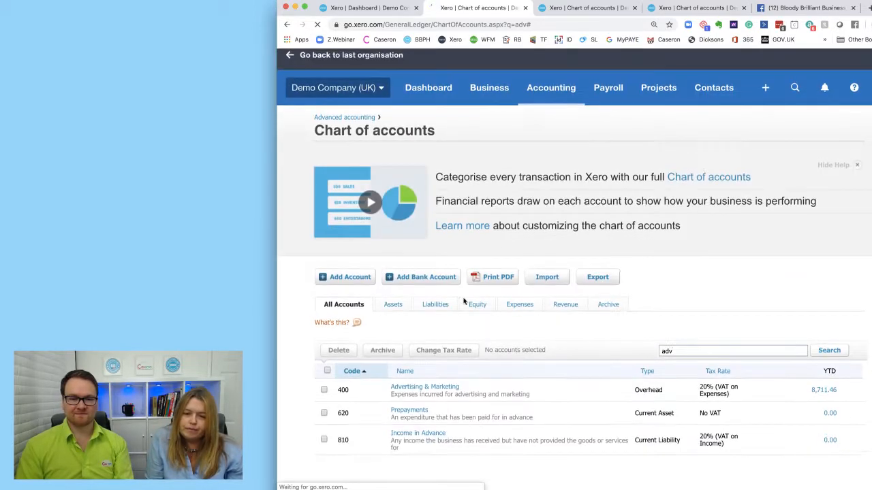
Step: Remove the Advertising & Marketing account from the Dashboard watchlist and save it
{"action": "left_click", "coordinate": [424, 393]}
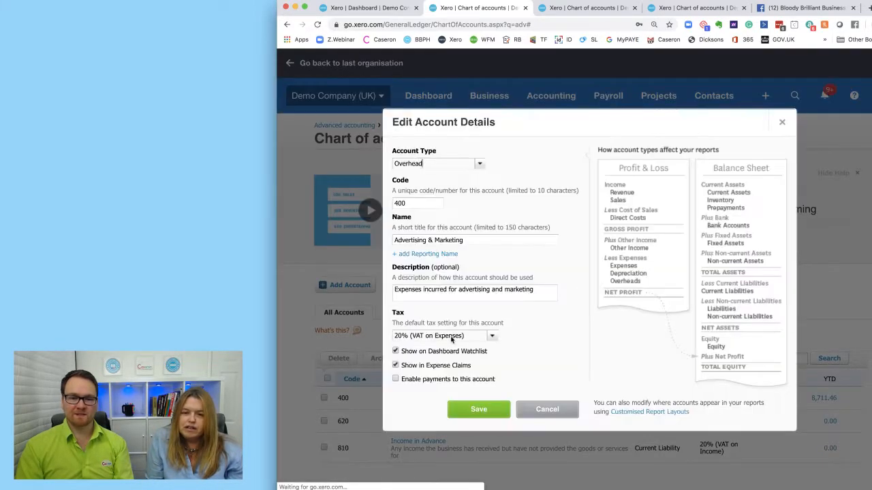
{"action": "left_click", "coordinate": [420, 352]}
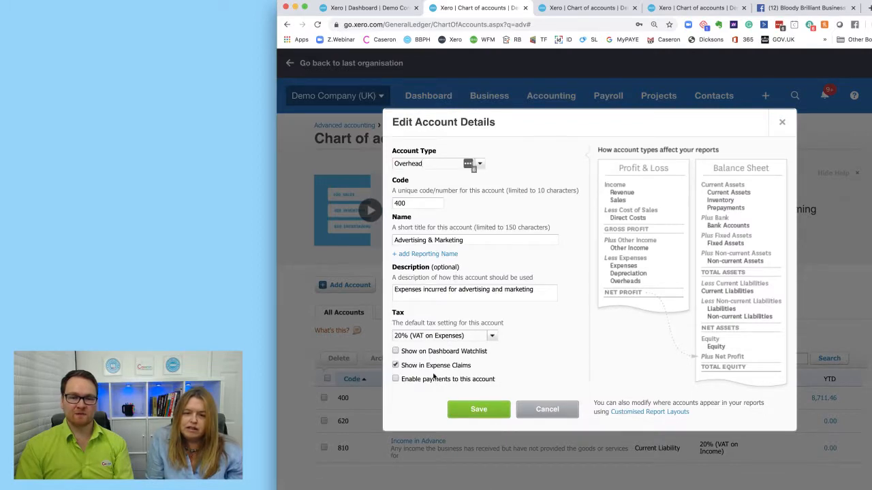
{"action": "left_click", "coordinate": [479, 409]}
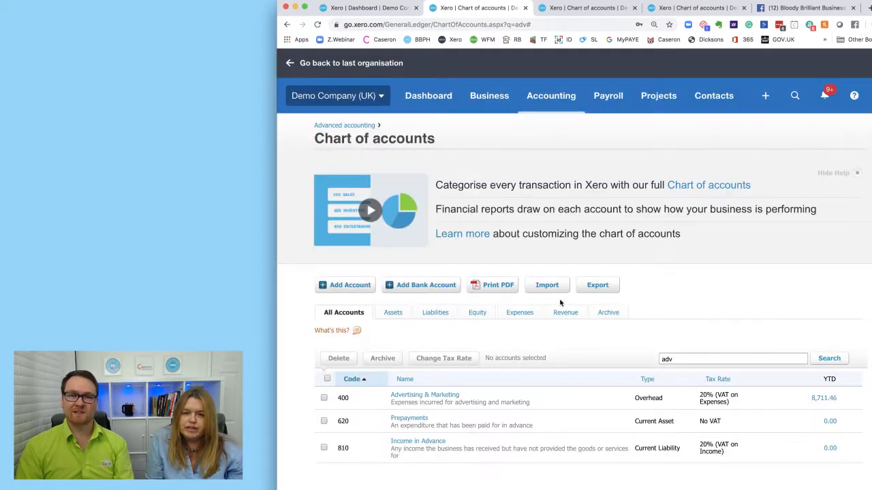
Step: Reload the Dashboard and check whether Advertising & Marketing is still on the account watchlist
{"action": "left_click", "coordinate": [364, 8]}
{"action": "right_click", "coordinate": [373, 7]}
{"action": "left_click", "coordinate": [386, 22]}
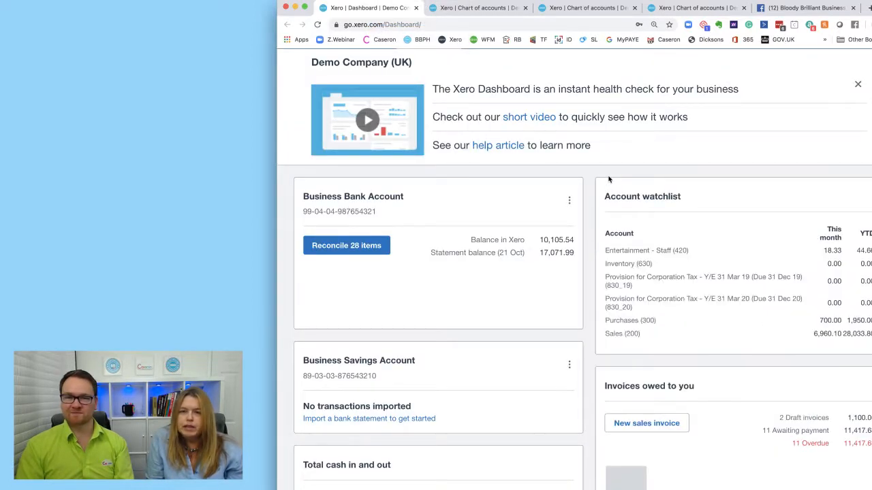
Step: Return to the chart of accounts and clear the "adv" search to list all accounts
{"action": "left_click", "coordinate": [468, 8]}
{"action": "scroll", "coordinate": [628, 257], "scroll_direction": "down", "scroll_amount": 1}
{"action": "left_click_drag", "start_coordinate": [692, 353], "coordinate": [627, 351]}
{"action": "key", "text": "BackSpace"}
{"action": "key", "text": "Return"}
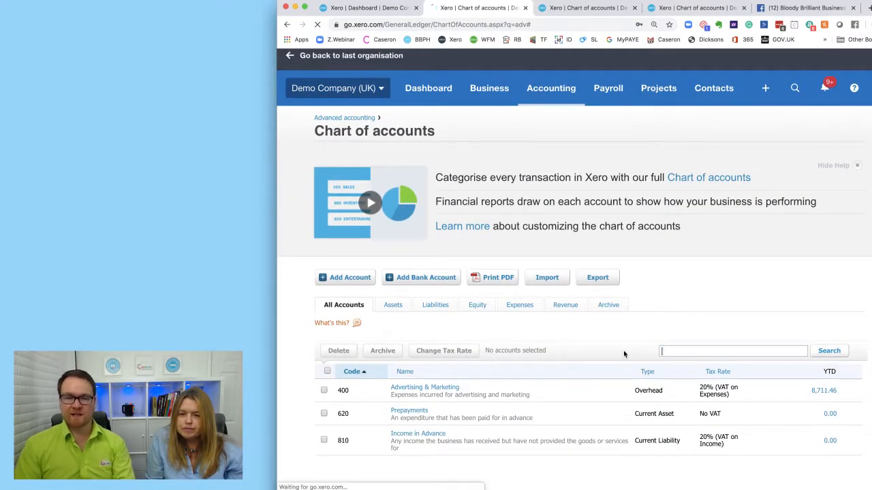
{"action": "scroll", "coordinate": [533, 283], "scroll_direction": "down", "scroll_amount": 1}
{"action": "scroll", "coordinate": [531, 282], "scroll_direction": "down", "scroll_amount": 6}
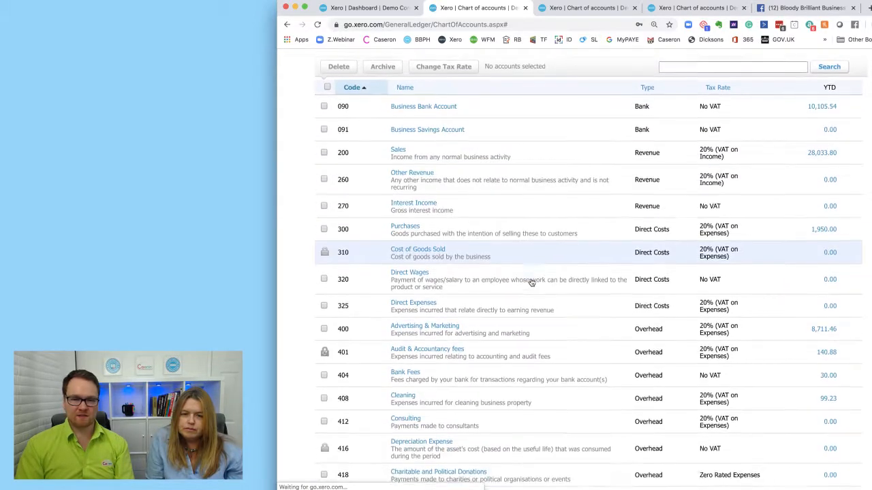
{"action": "scroll", "coordinate": [532, 283], "scroll_direction": "up", "scroll_amount": 5}
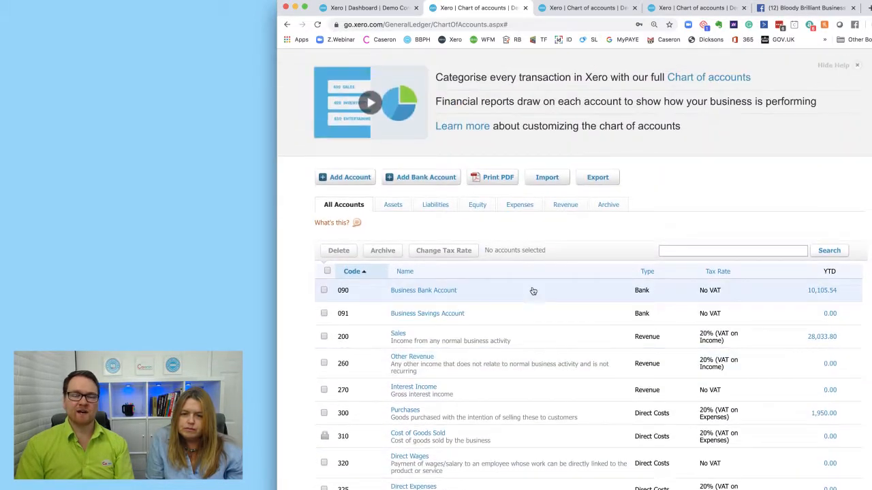
Step: Start a new account with code 010 and account type Current Asset
{"action": "left_click", "coordinate": [363, 189]}
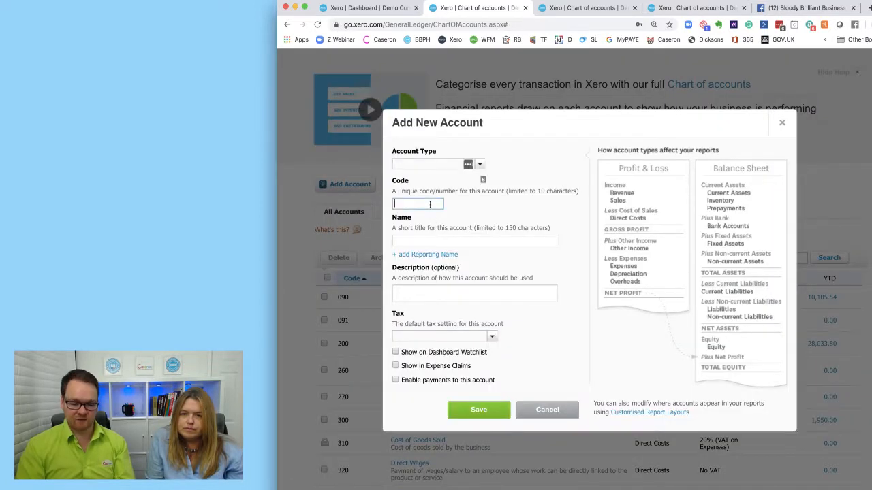
{"action": "type", "text": "010"}
{"action": "left_click", "coordinate": [433, 170]}
{"action": "type", "text": "cu"}
{"action": "left_click", "coordinate": [446, 181]}
Step: Name the new account "Trade Contras" and save it
{"action": "left_click", "coordinate": [439, 248]}
{"action": "type", "text": "Contras"}
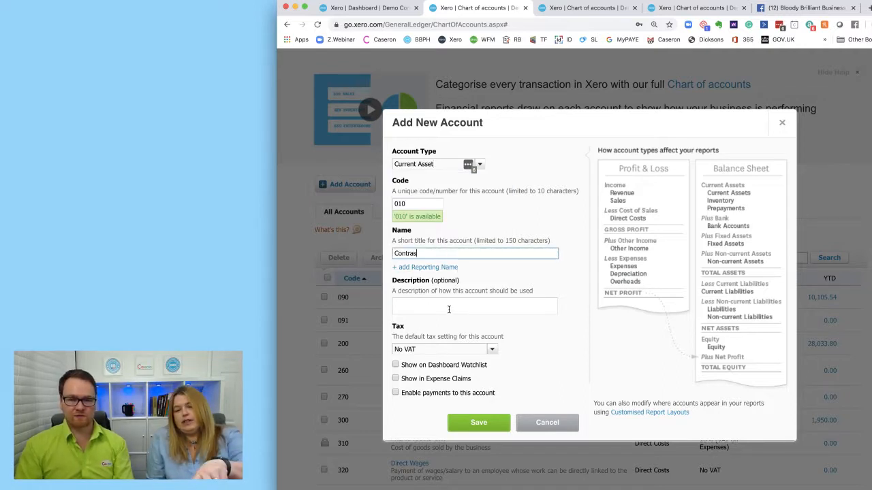
{"action": "left_click", "coordinate": [394, 254]}
{"action": "type", "text": "Trade"}
{"action": "left_click", "coordinate": [445, 253]}
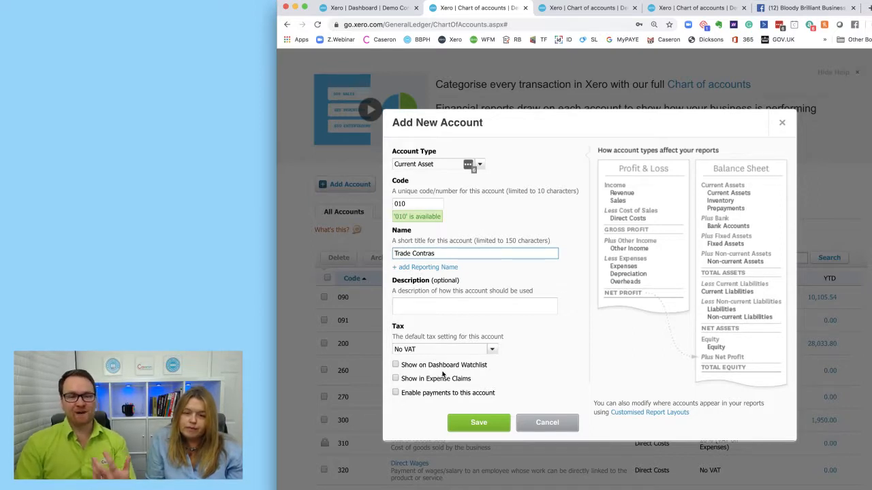
{"action": "left_click", "coordinate": [470, 423]}
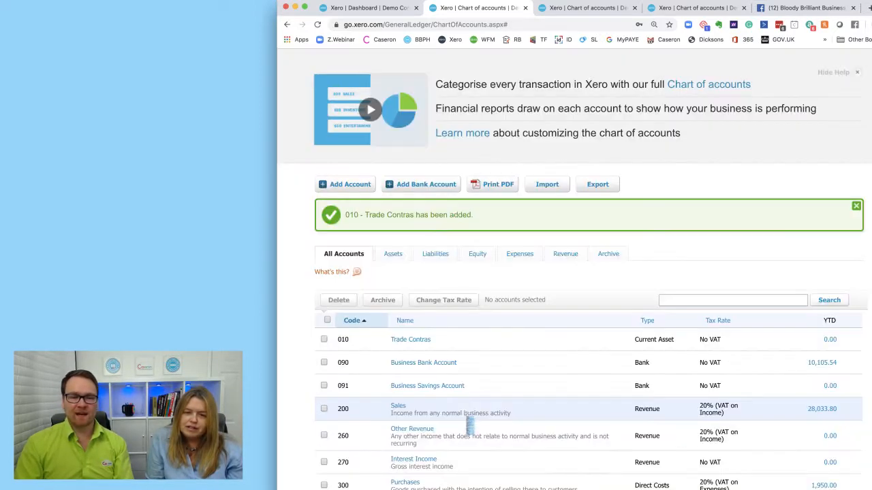
Step: Open the Trade Contras account details for editing, and list the sales invoices awaiting payment in the Dashboard's browser tab
{"action": "left_click", "coordinate": [421, 342]}
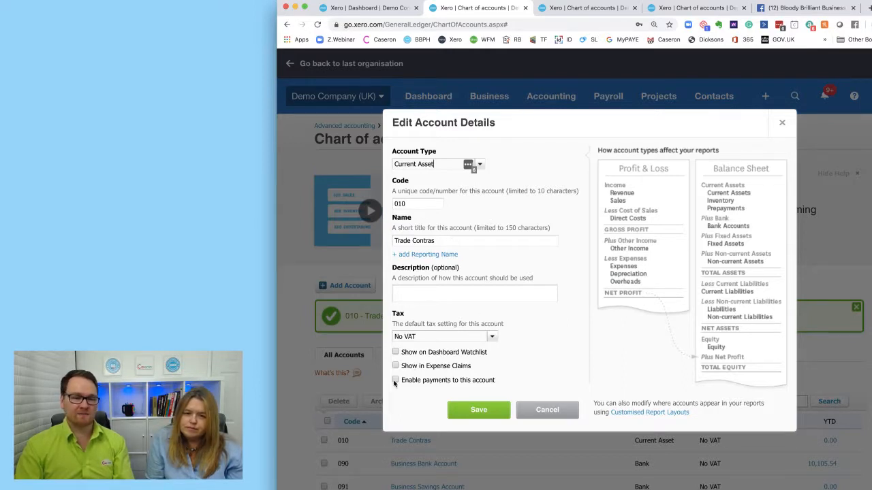
{"action": "left_click", "coordinate": [368, 8]}
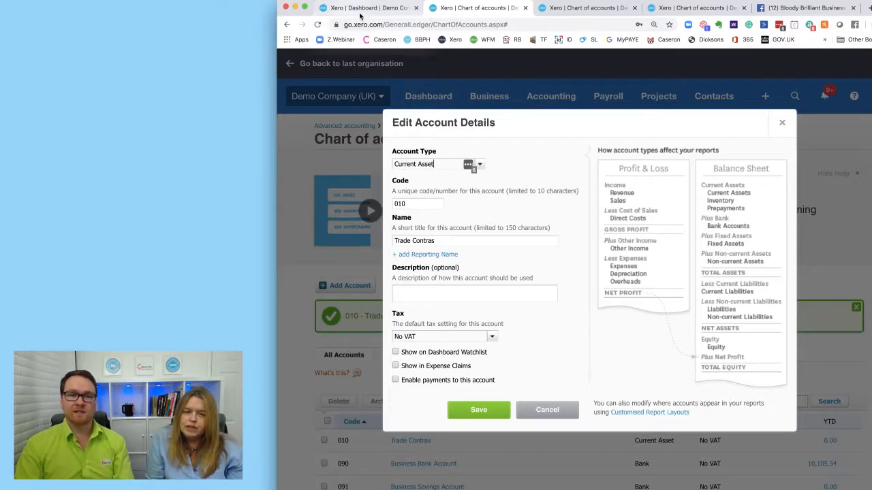
{"action": "left_click", "coordinate": [489, 96]}
{"action": "left_click", "coordinate": [528, 195]}
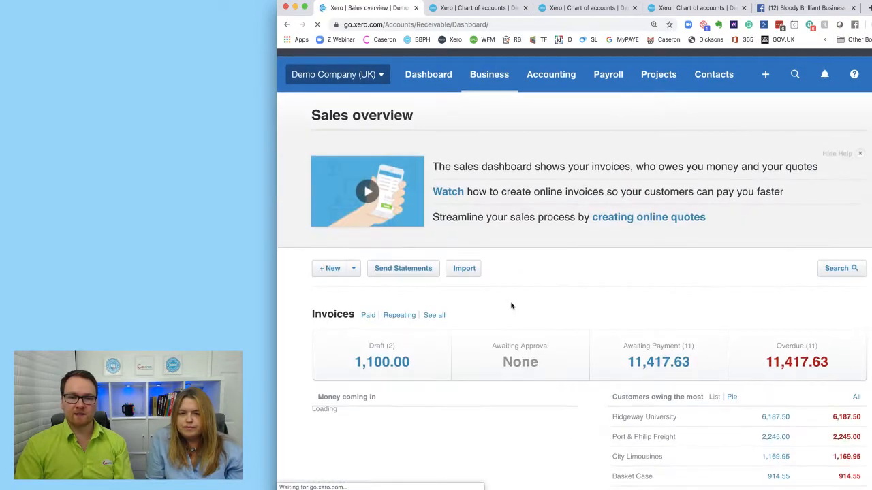
{"action": "scroll", "coordinate": [510, 306], "scroll_direction": "down", "scroll_amount": 4}
{"action": "left_click", "coordinate": [613, 232]}
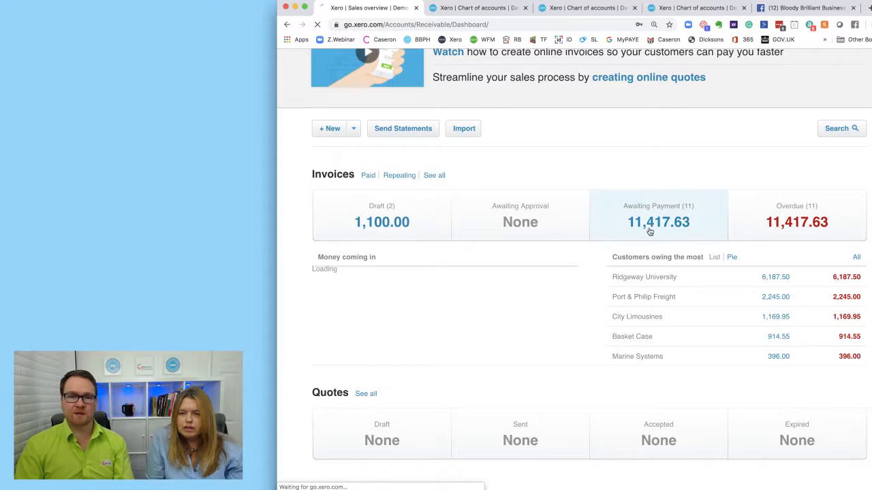
{"action": "scroll", "coordinate": [523, 273], "scroll_direction": "down", "scroll_amount": 2}
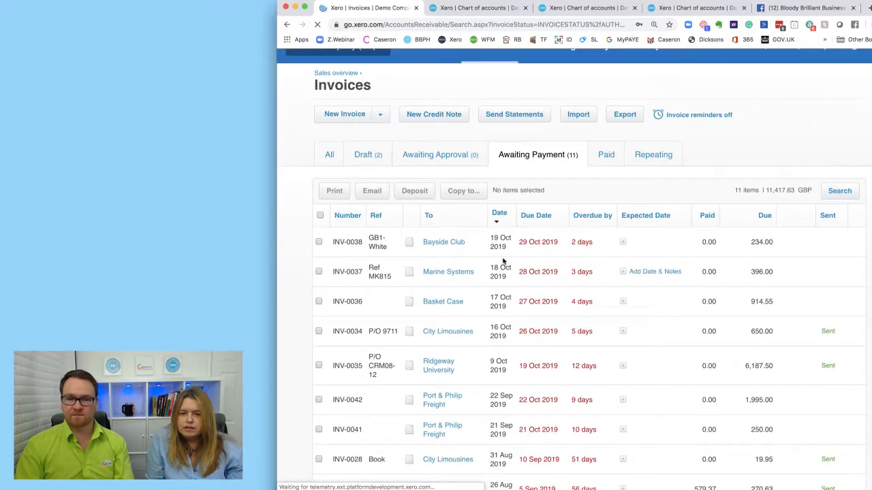
Step: Open Bayside Club invoice INV-0038 and examine which accounts a payment can be paid to
{"action": "scroll", "coordinate": [474, 241], "scroll_direction": "down", "scroll_amount": 10}
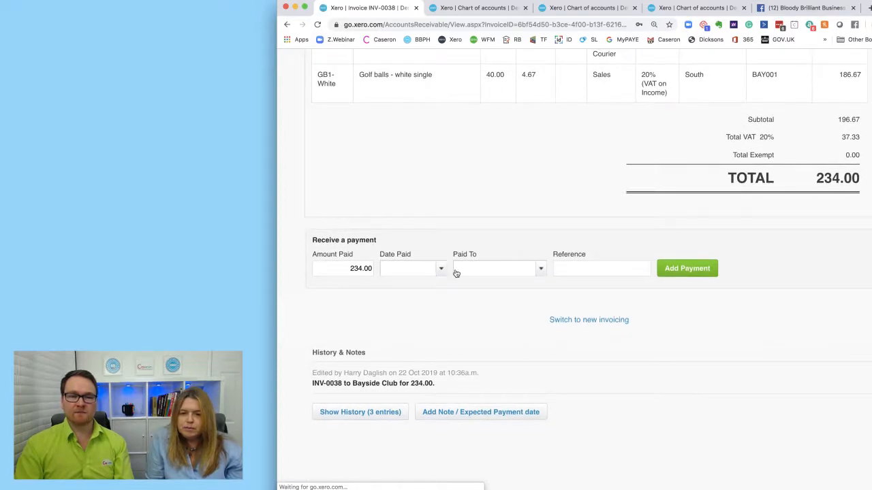
{"action": "left_click", "coordinate": [541, 270]}
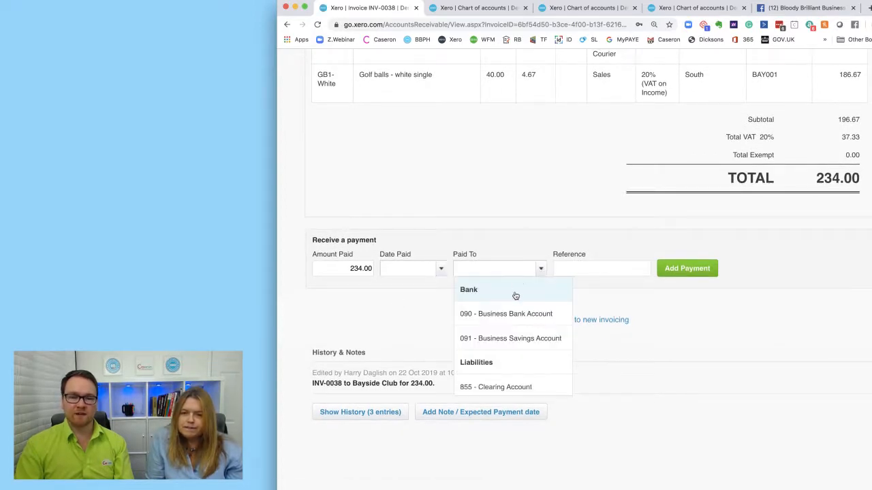
{"action": "scroll", "coordinate": [517, 293], "scroll_direction": "down", "scroll_amount": 3}
{"action": "scroll", "coordinate": [516, 298], "scroll_direction": "up", "scroll_amount": 3}
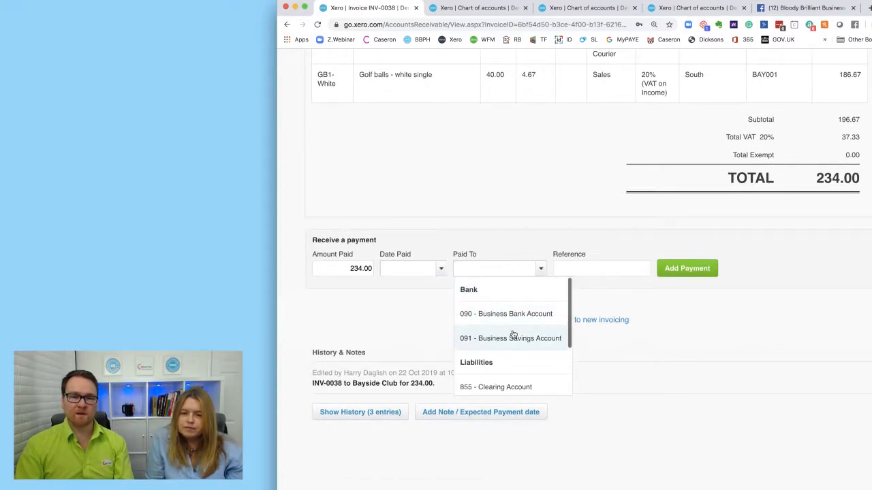
Step: Return to the Trade Contras account details, enable payments to this account and save
{"action": "left_click", "coordinate": [470, 8]}
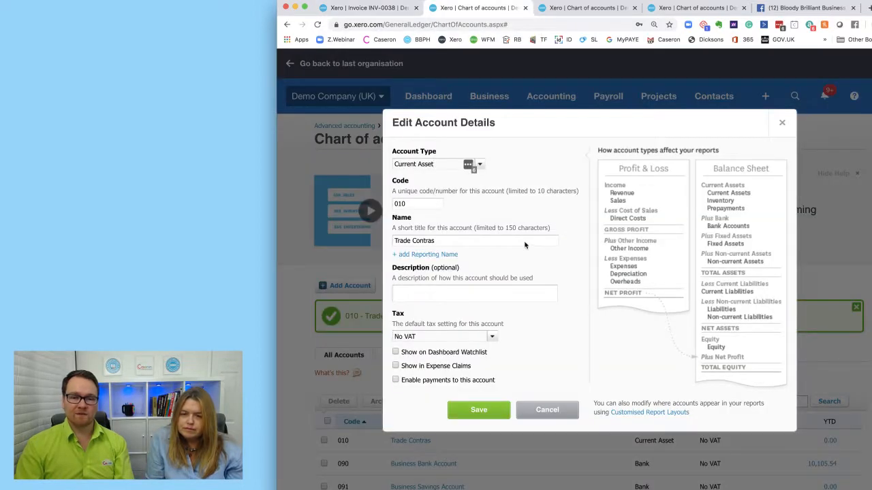
{"action": "left_click", "coordinate": [395, 381]}
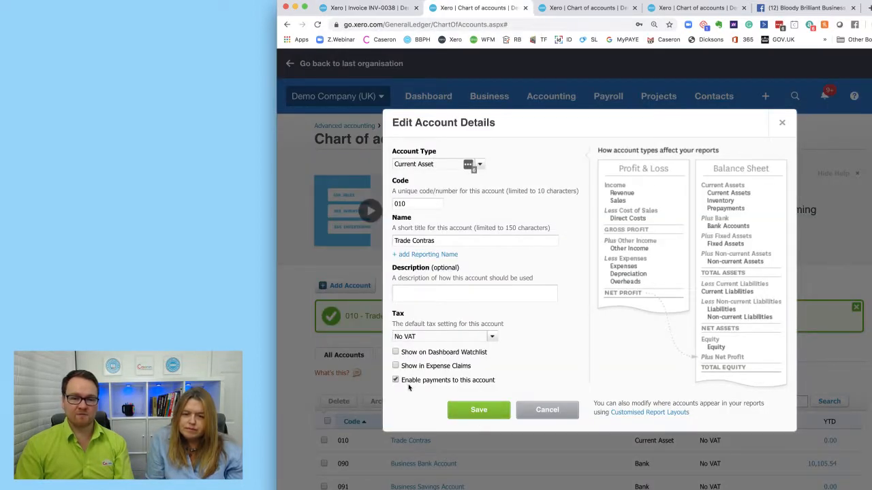
{"action": "left_click", "coordinate": [468, 410]}
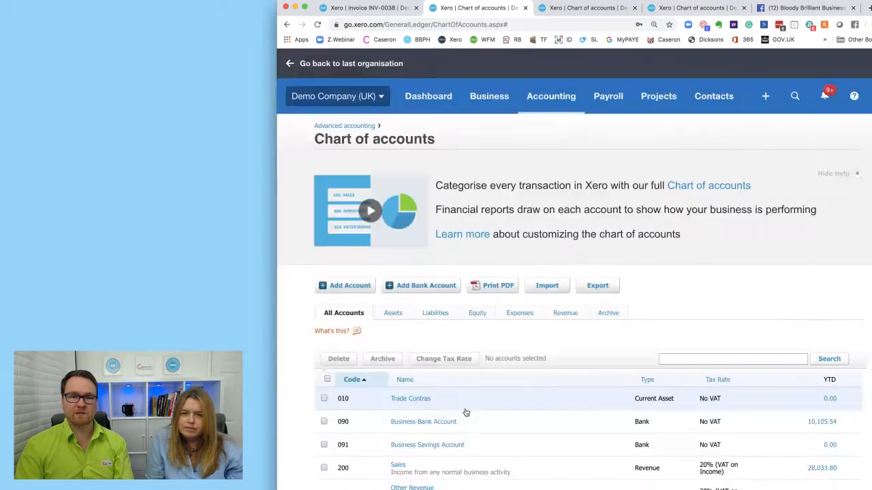
Step: Reload invoice INV-0038 and select 010 - Trade Contras as the account its payment is paid to
{"action": "left_click", "coordinate": [385, 8]}
{"action": "right_click", "coordinate": [385, 8]}
{"action": "left_click", "coordinate": [412, 26]}
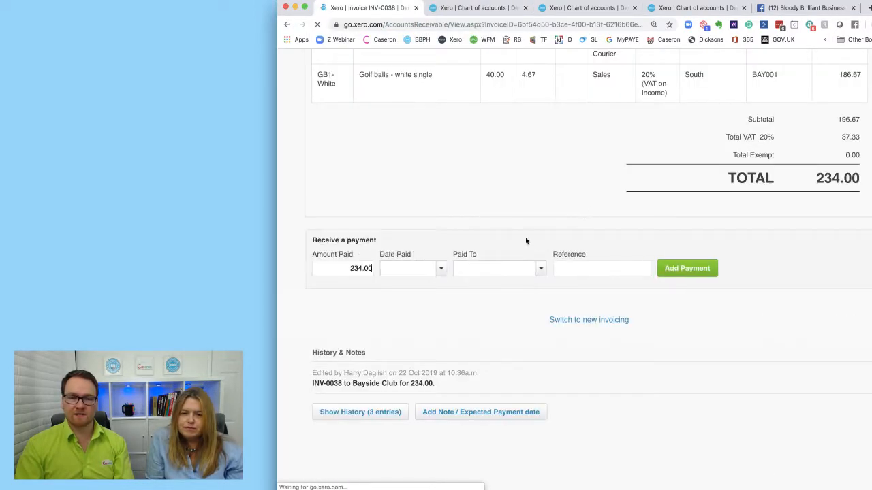
{"action": "left_click", "coordinate": [540, 268]}
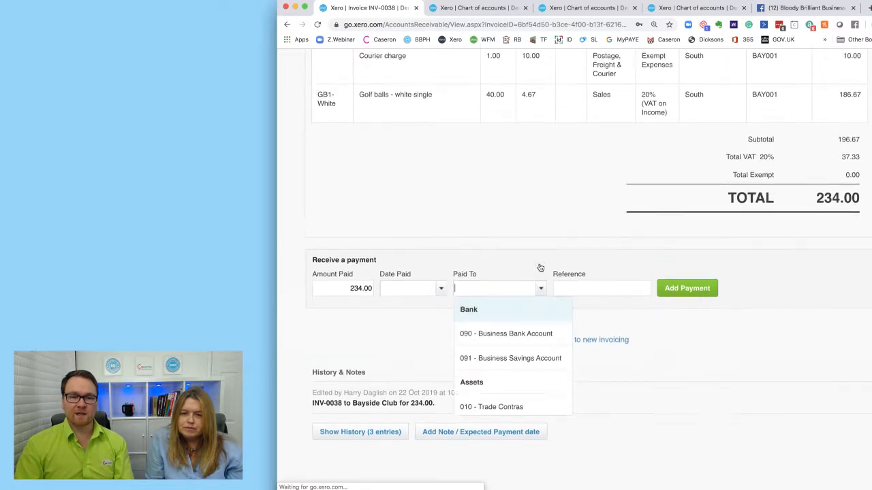
{"action": "scroll", "coordinate": [525, 335], "scroll_direction": "down", "scroll_amount": 2}
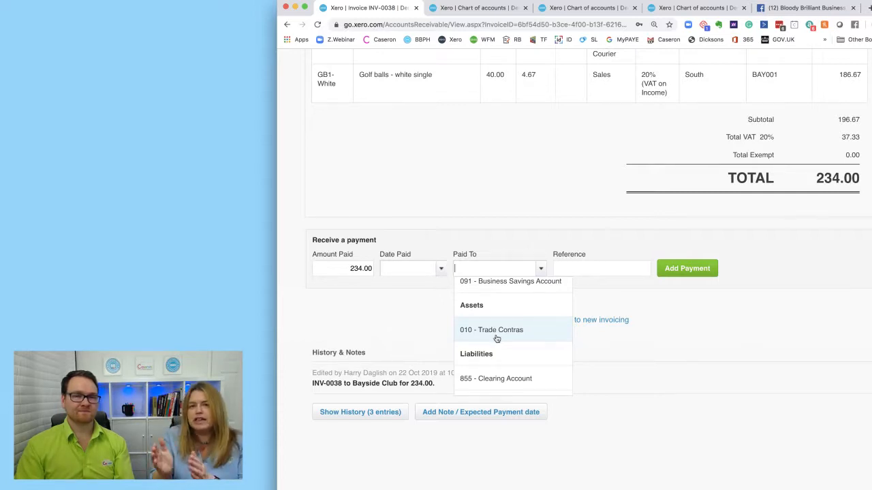
{"action": "left_click", "coordinate": [495, 336]}
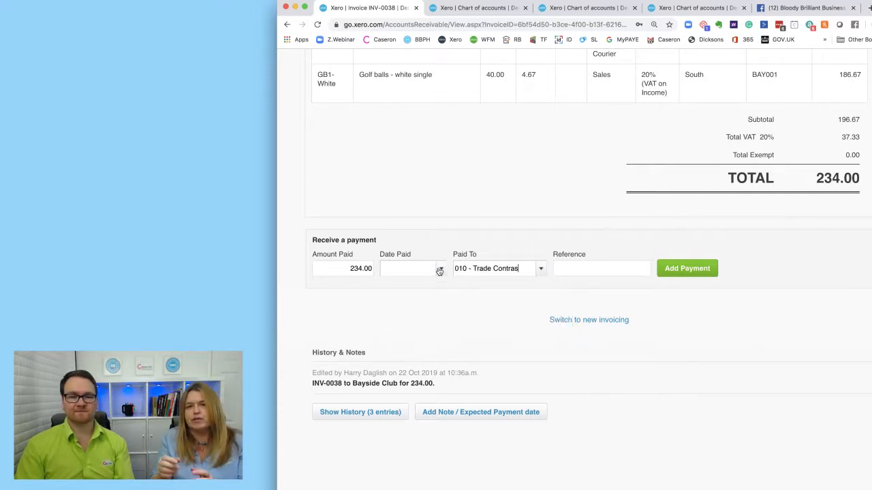
Step: Date the invoice payment 31 Oct 2019 and add it
{"action": "left_click", "coordinate": [440, 268]}
{"action": "left_click", "coordinate": [503, 440]}
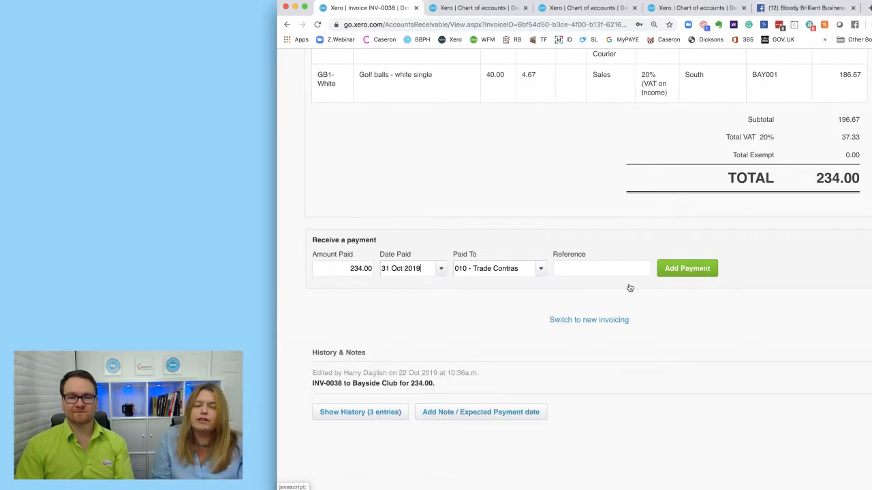
{"action": "left_click", "coordinate": [701, 272]}
Step: Return to the chart of accounts, show the Trade Contras account on the Dashboard watchlist and save
{"action": "left_click", "coordinate": [463, 8]}
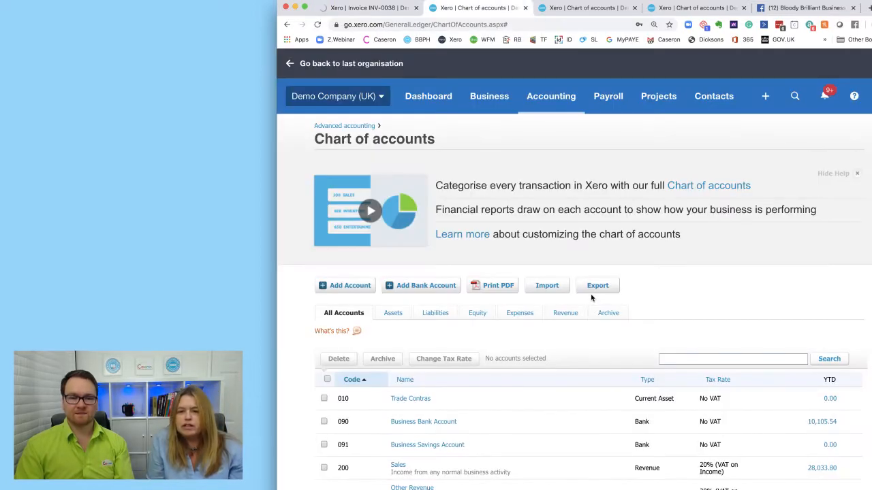
{"action": "scroll", "coordinate": [590, 294], "scroll_direction": "down", "scroll_amount": 3}
{"action": "left_click", "coordinate": [416, 328]}
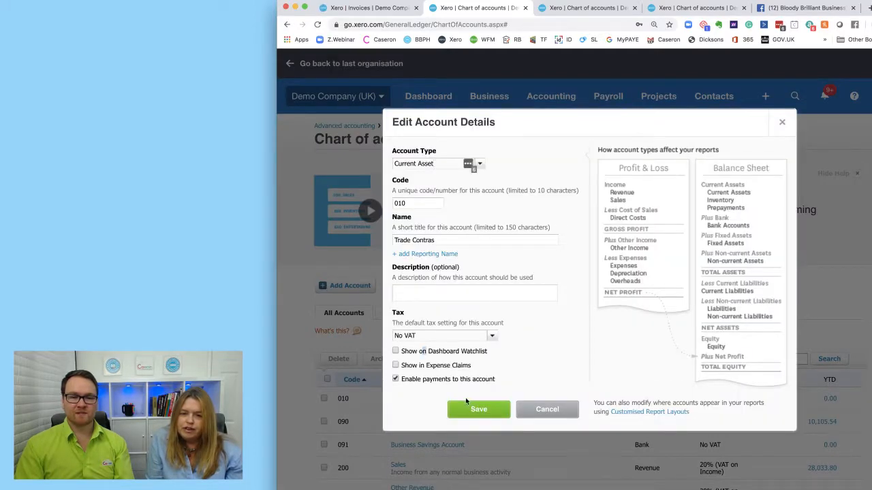
{"action": "left_click", "coordinate": [479, 409]}
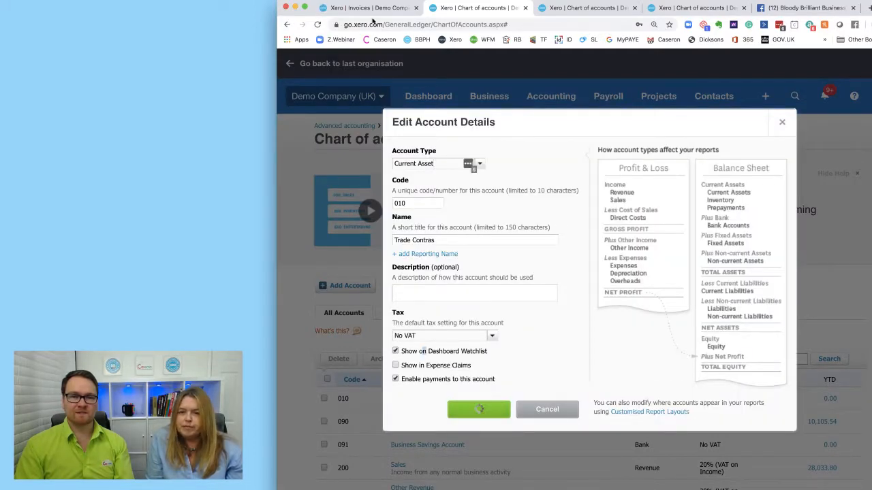
Step: Open the Dashboard and check the account watchlist for the Trade Contras account and its balance
{"action": "left_click", "coordinate": [371, 8]}
{"action": "left_click", "coordinate": [428, 96]}
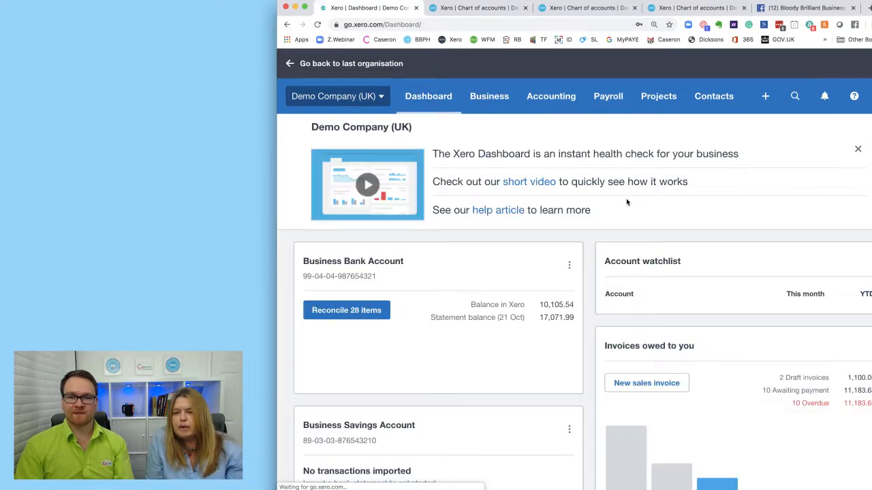
{"action": "scroll", "coordinate": [622, 203], "scroll_direction": "down", "scroll_amount": 3}
{"action": "scroll", "coordinate": [623, 202], "scroll_direction": "down", "scroll_amount": 1}
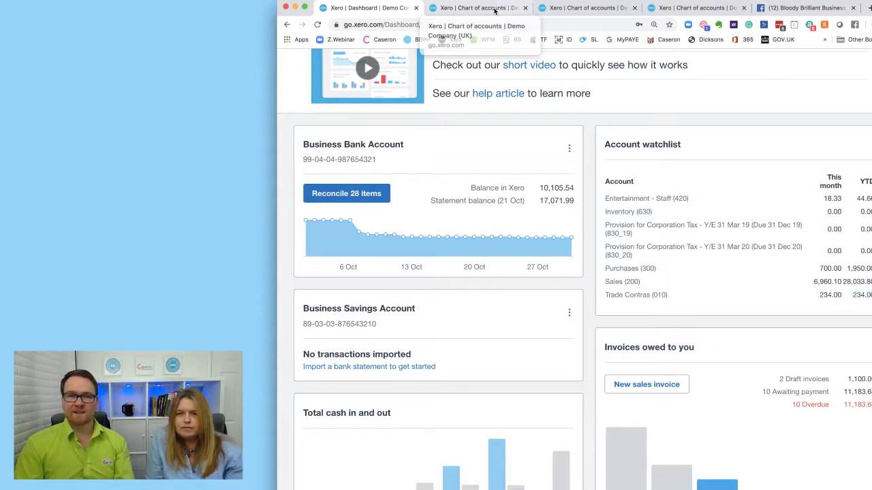
Step: Return to the chart of accounts and review the account list from Trade Contras downwards
{"action": "left_click", "coordinate": [480, 7]}
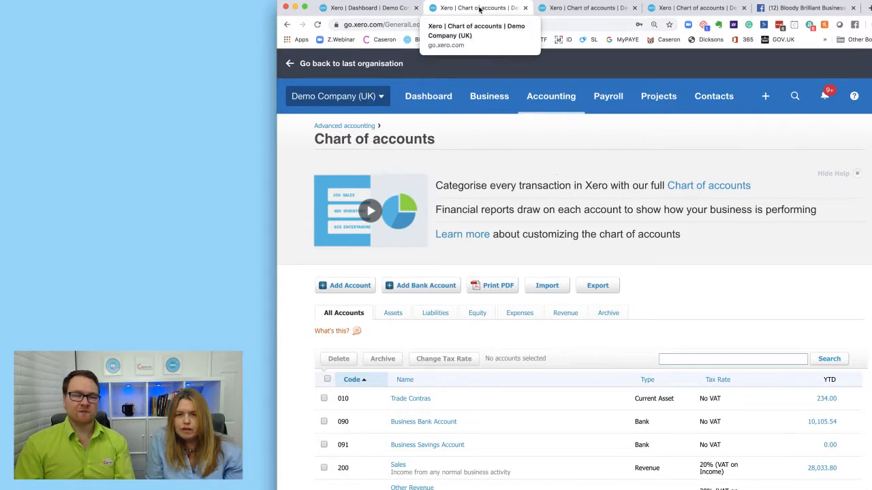
{"action": "scroll", "coordinate": [673, 255], "scroll_direction": "down", "scroll_amount": 2}
{"action": "scroll", "coordinate": [673, 256], "scroll_direction": "down", "scroll_amount": 3}
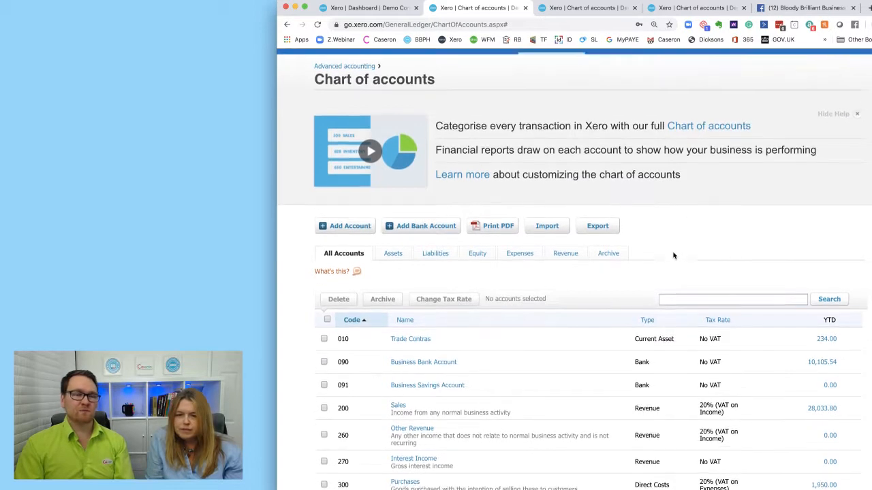
{"action": "scroll", "coordinate": [664, 252], "scroll_direction": "down", "scroll_amount": 5}
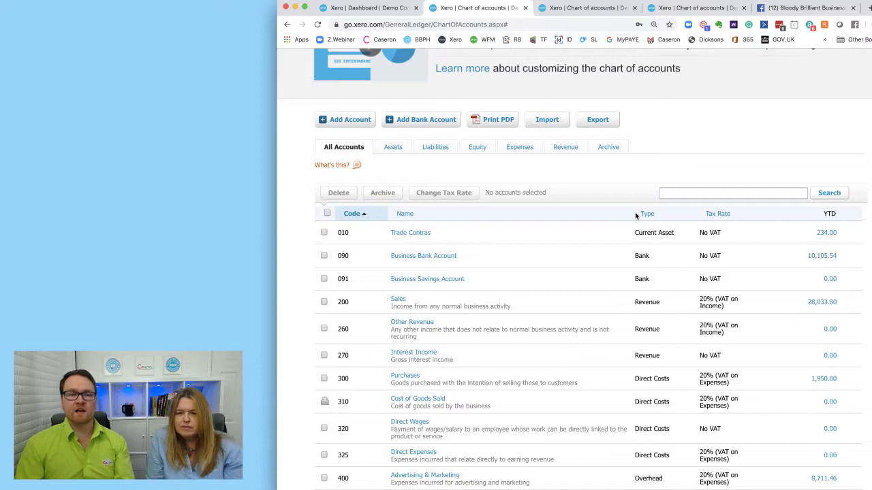
Step: Review the chart of accounts from Trade Contras through the overheads to Printing & Stationery, and return to the start of the list
{"action": "scroll", "coordinate": [635, 216], "scroll_direction": "down", "scroll_amount": 3}
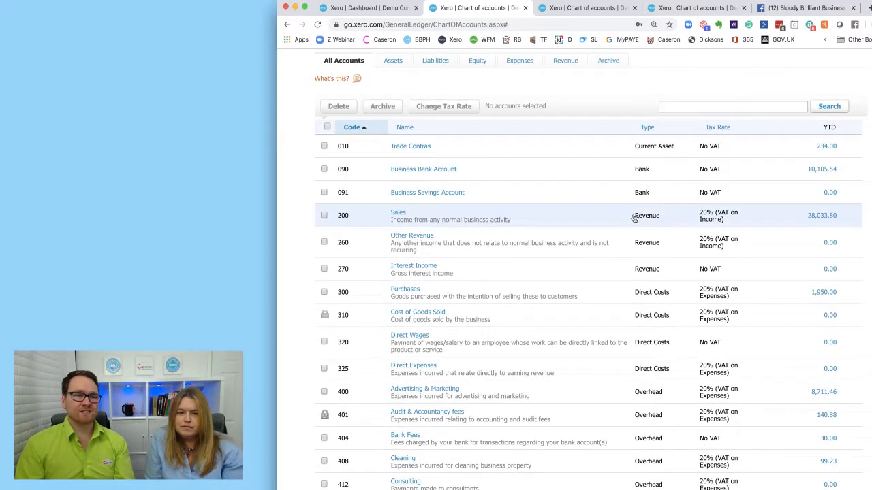
{"action": "scroll", "coordinate": [634, 218], "scroll_direction": "down", "scroll_amount": 1}
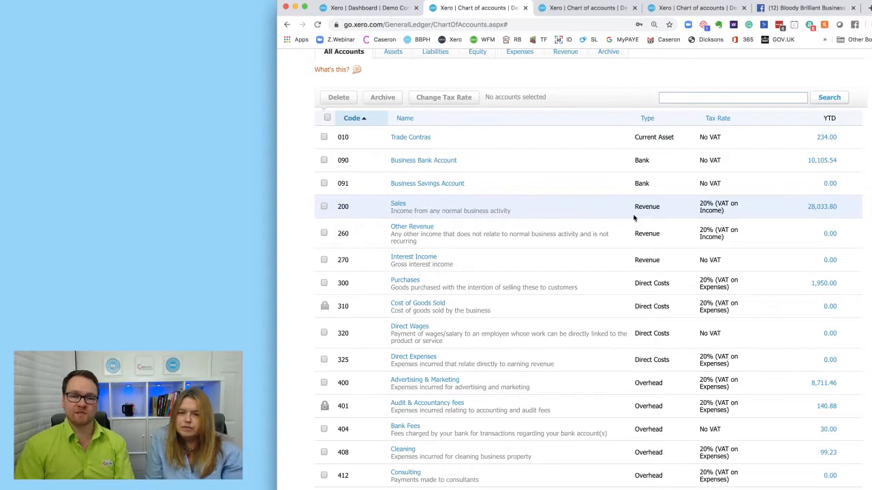
{"action": "scroll", "coordinate": [634, 218], "scroll_direction": "down", "scroll_amount": 1}
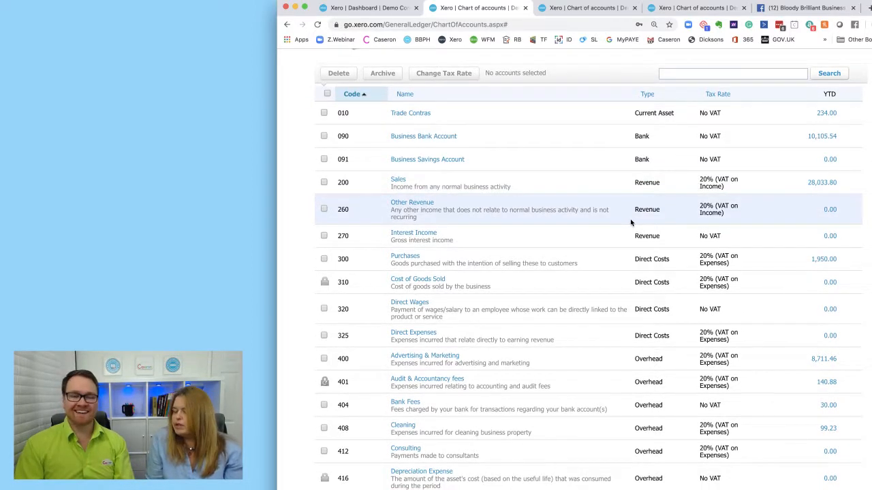
{"action": "scroll", "coordinate": [618, 232], "scroll_direction": "down", "scroll_amount": 1}
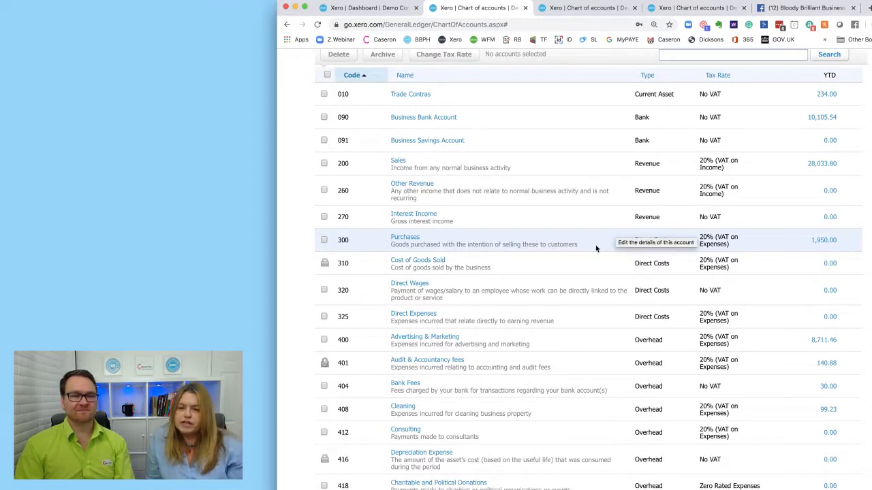
{"action": "scroll", "coordinate": [595, 247], "scroll_direction": "down", "scroll_amount": 5}
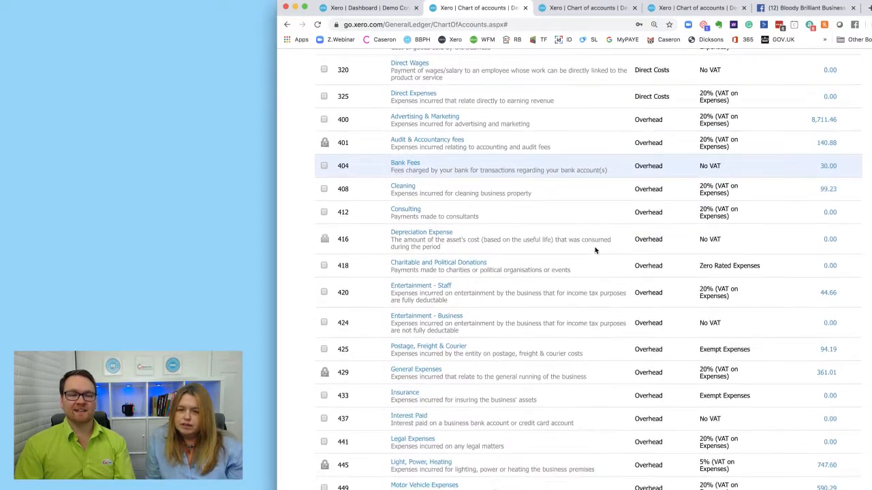
{"action": "scroll", "coordinate": [596, 248], "scroll_direction": "down", "scroll_amount": 2}
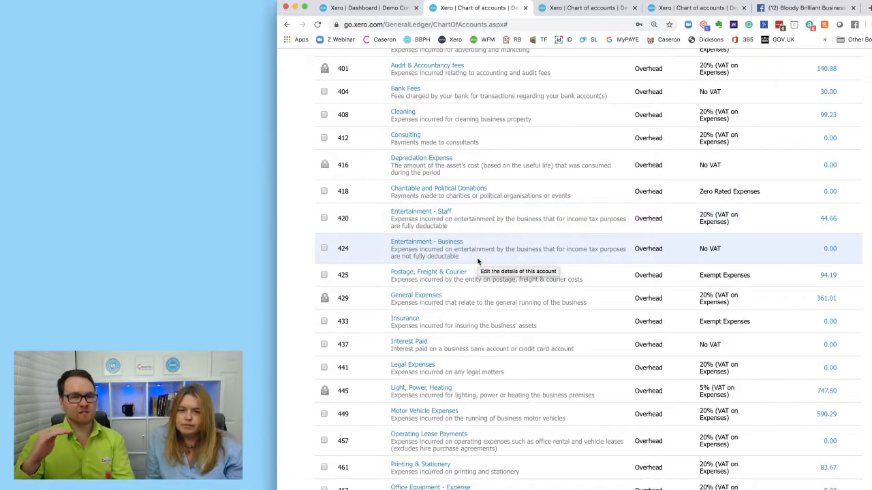
{"action": "scroll", "coordinate": [491, 266], "scroll_direction": "up", "scroll_amount": 1}
{"action": "scroll", "coordinate": [526, 265], "scroll_direction": "up", "scroll_amount": 2}
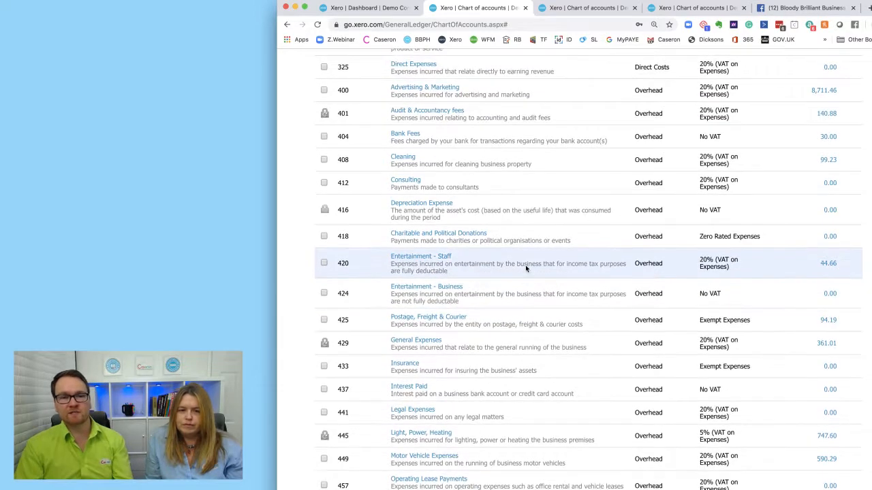
{"action": "scroll", "coordinate": [528, 264], "scroll_direction": "up", "scroll_amount": 4}
{"action": "scroll", "coordinate": [536, 275], "scroll_direction": "up", "scroll_amount": 1}
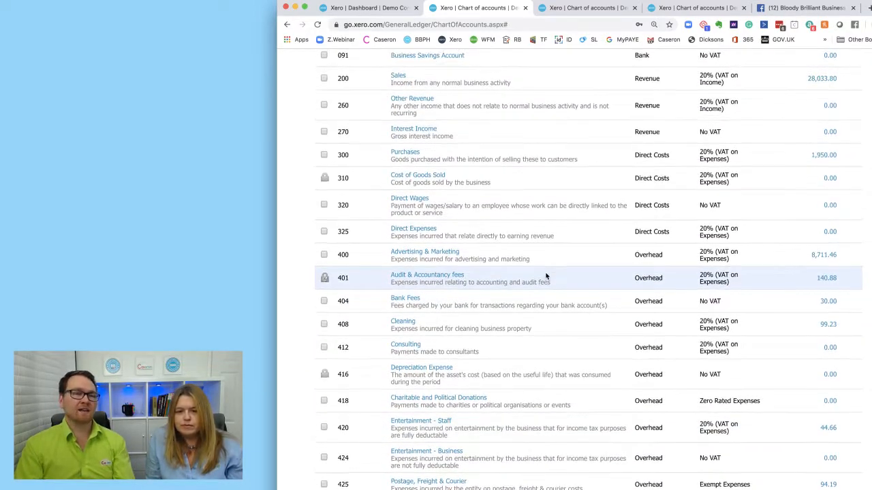
{"action": "scroll", "coordinate": [546, 275], "scroll_direction": "up", "scroll_amount": 1}
{"action": "scroll", "coordinate": [545, 275], "scroll_direction": "up", "scroll_amount": 3}
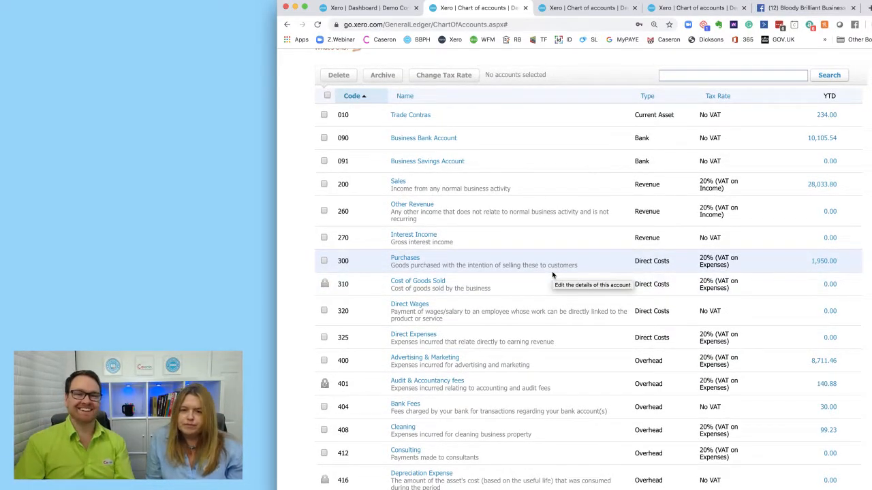
{"action": "scroll", "coordinate": [577, 156], "scroll_direction": "up", "scroll_amount": 1}
{"action": "scroll", "coordinate": [558, 184], "scroll_direction": "up", "scroll_amount": 4}
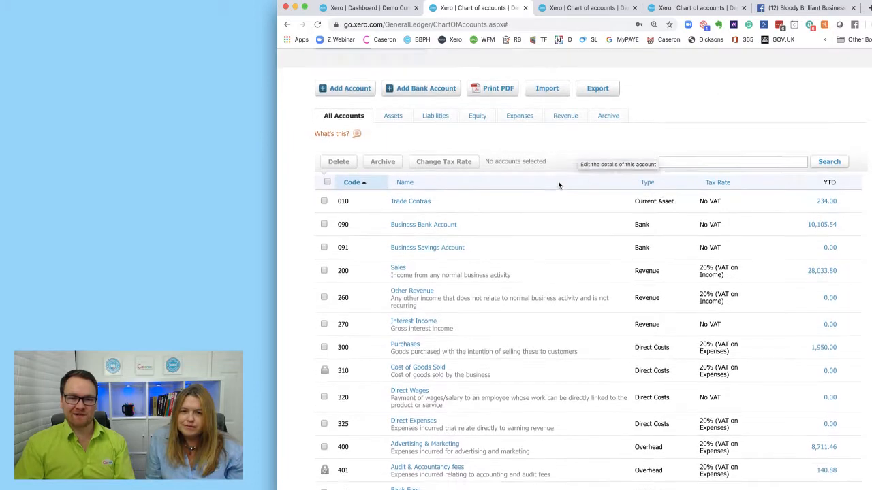
Step: Examine the overhead accounts down to Staff Training, including the IT software and office equipment accounts, and return to the revenue accounts
{"action": "scroll", "coordinate": [558, 184], "scroll_direction": "down", "scroll_amount": 6}
{"action": "scroll", "coordinate": [559, 186], "scroll_direction": "down", "scroll_amount": 5}
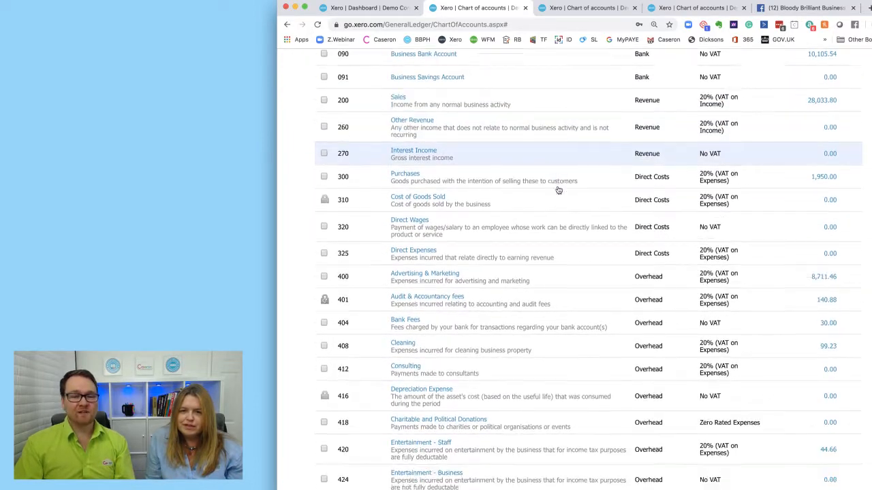
{"action": "scroll", "coordinate": [552, 203], "scroll_direction": "down", "scroll_amount": 4}
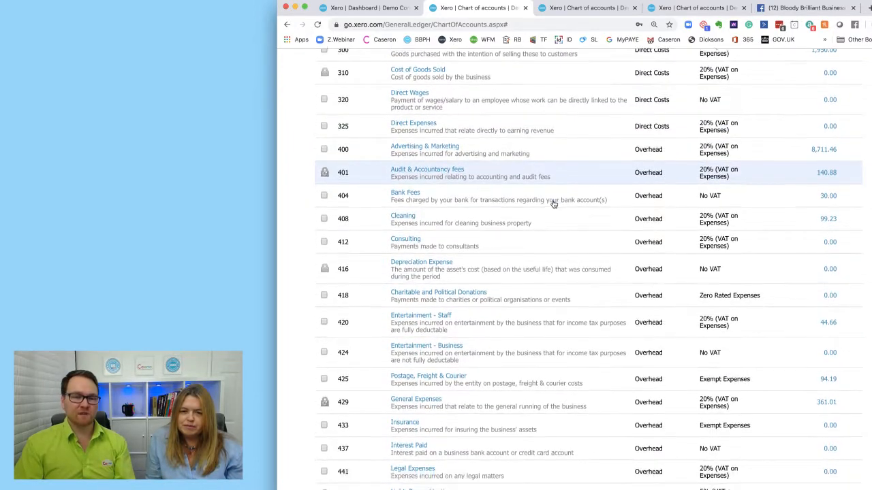
{"action": "scroll", "coordinate": [553, 204], "scroll_direction": "down", "scroll_amount": 5}
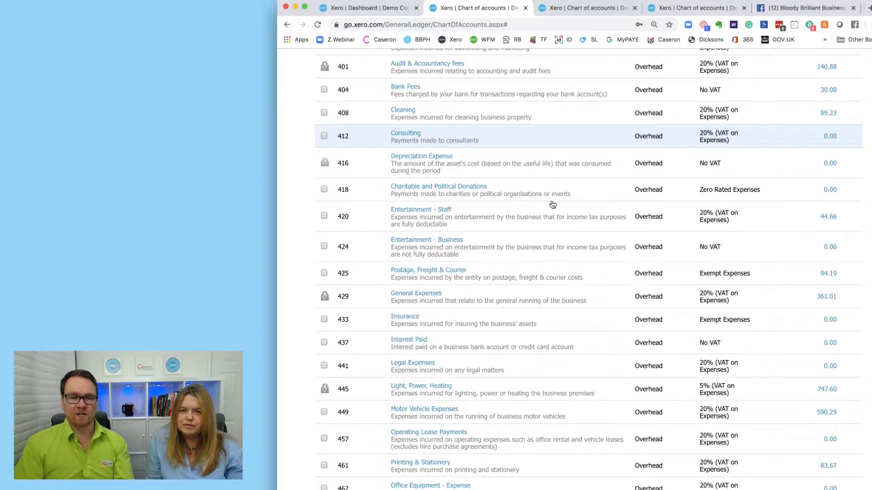
{"action": "scroll", "coordinate": [553, 204], "scroll_direction": "down", "scroll_amount": 4}
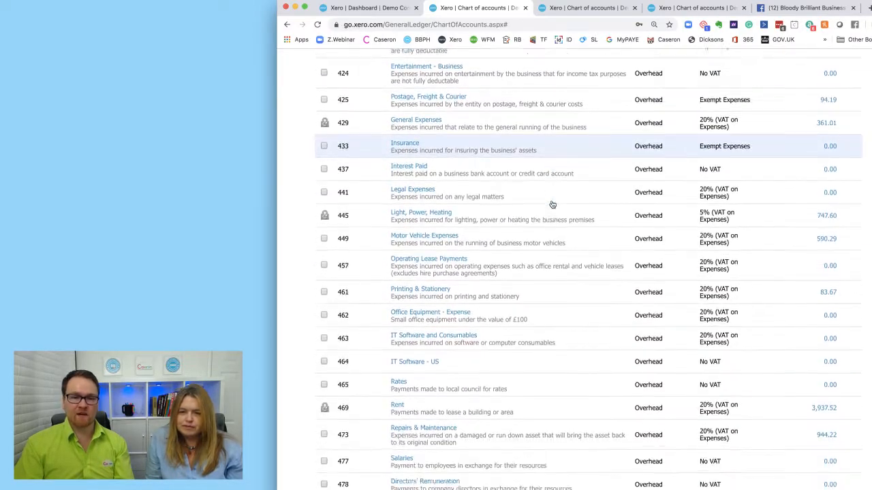
{"action": "scroll", "coordinate": [446, 260], "scroll_direction": "down", "scroll_amount": 1}
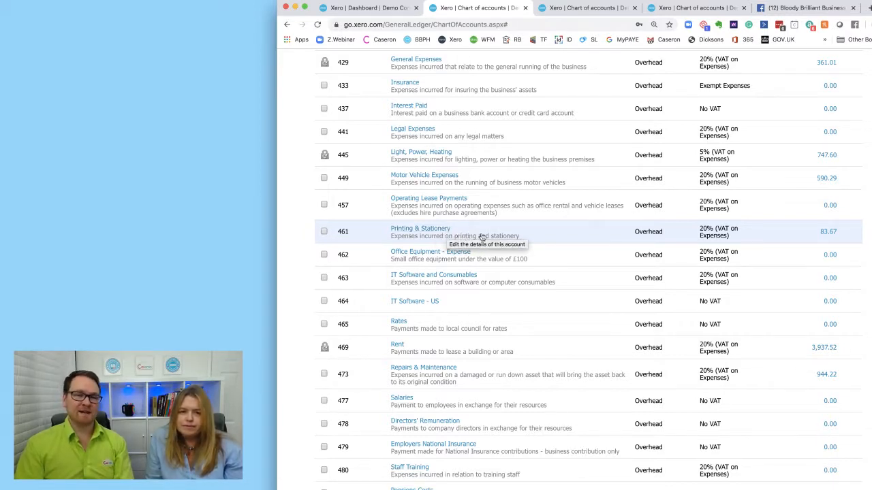
{"action": "scroll", "coordinate": [522, 250], "scroll_direction": "up", "scroll_amount": 5}
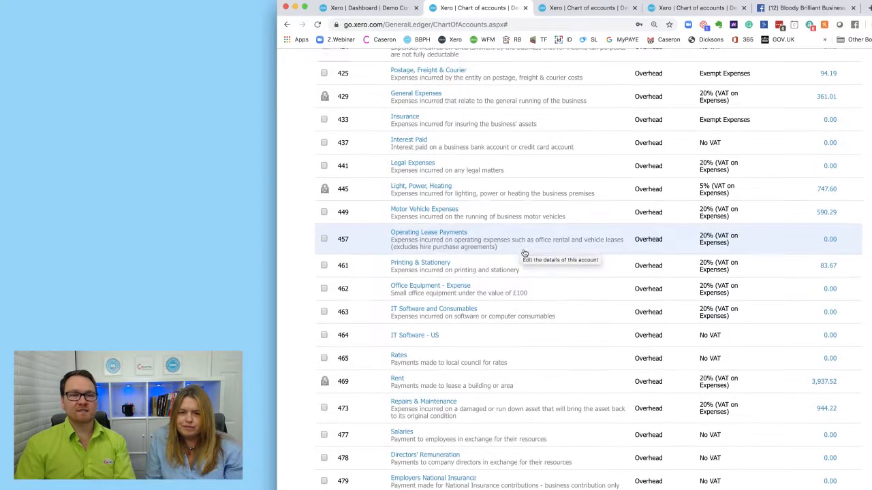
{"action": "scroll", "coordinate": [525, 253], "scroll_direction": "up", "scroll_amount": 3}
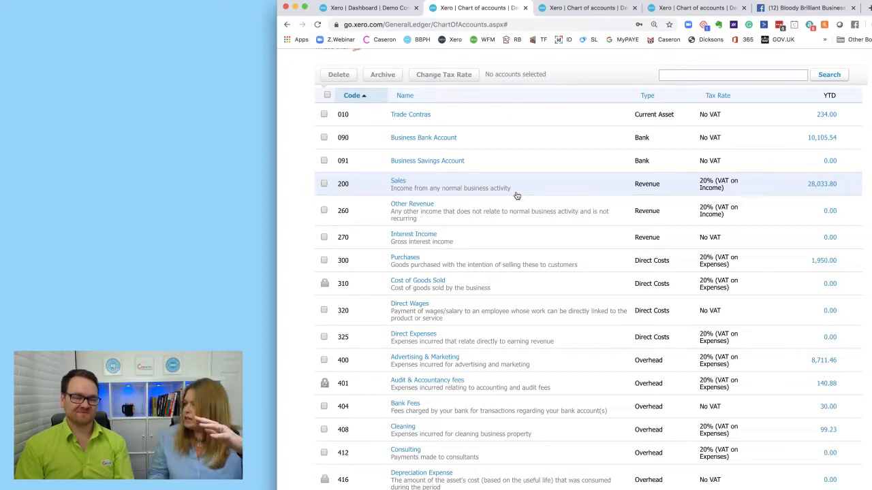
{"action": "scroll", "coordinate": [517, 196], "scroll_direction": "down", "scroll_amount": 1}
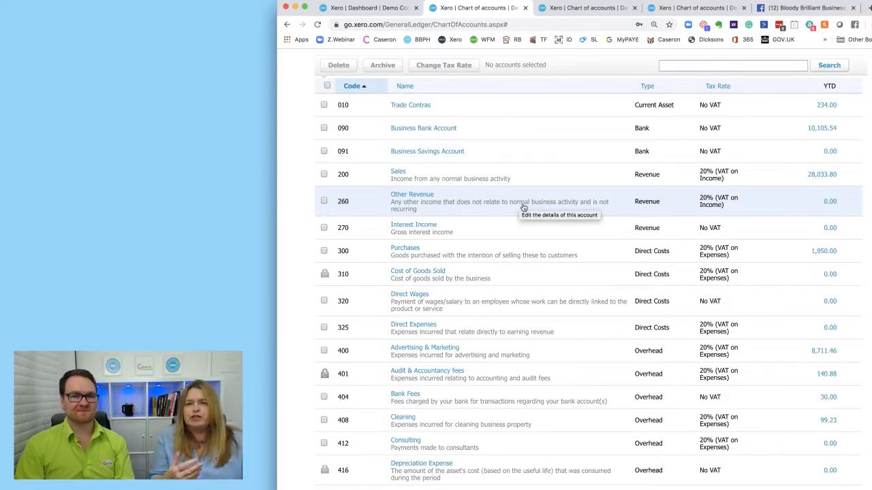
{"action": "scroll", "coordinate": [523, 207], "scroll_direction": "down", "scroll_amount": 1}
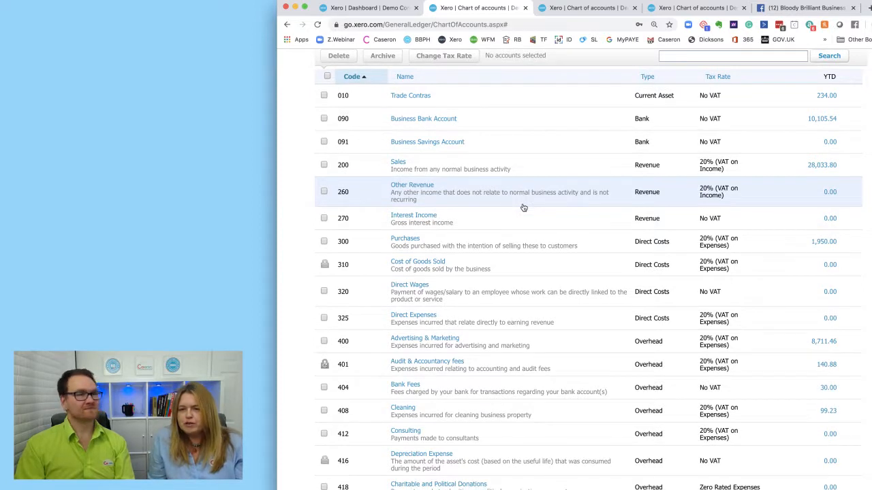